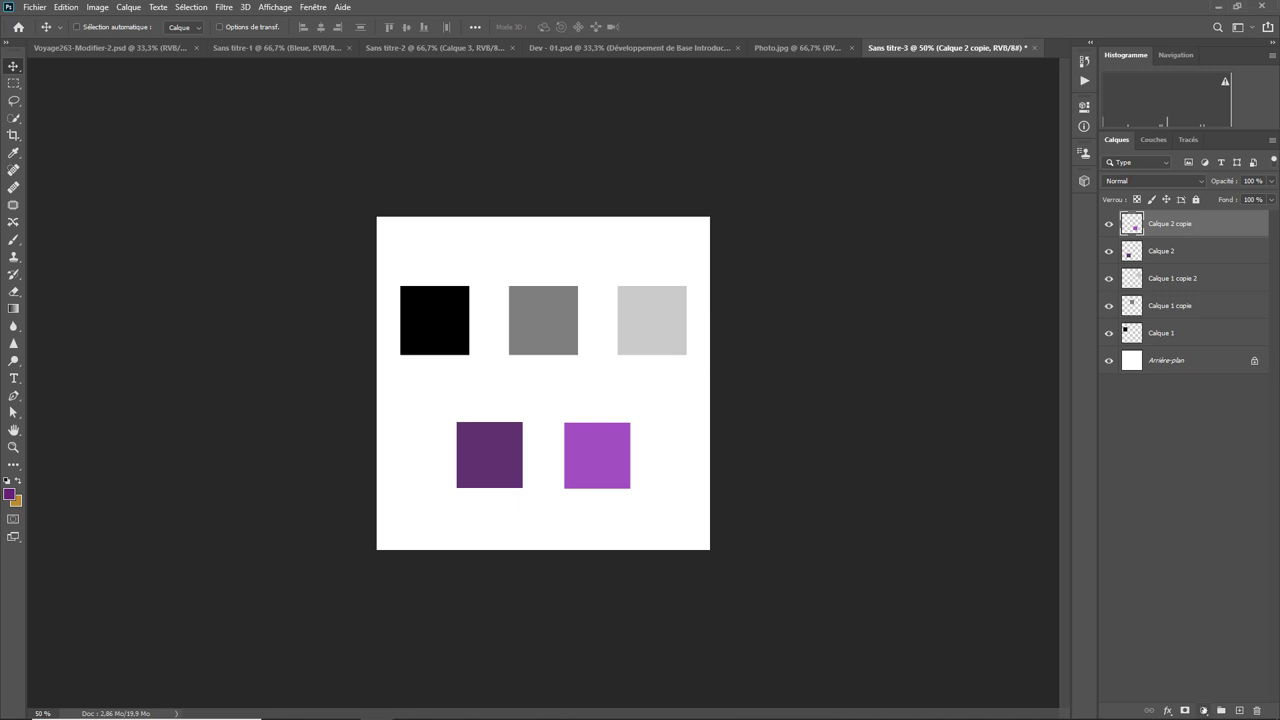
# - Add an Exposition adjustment layer above the grey and purple squares from the Layers panel
pyautogui.click(1204, 710)
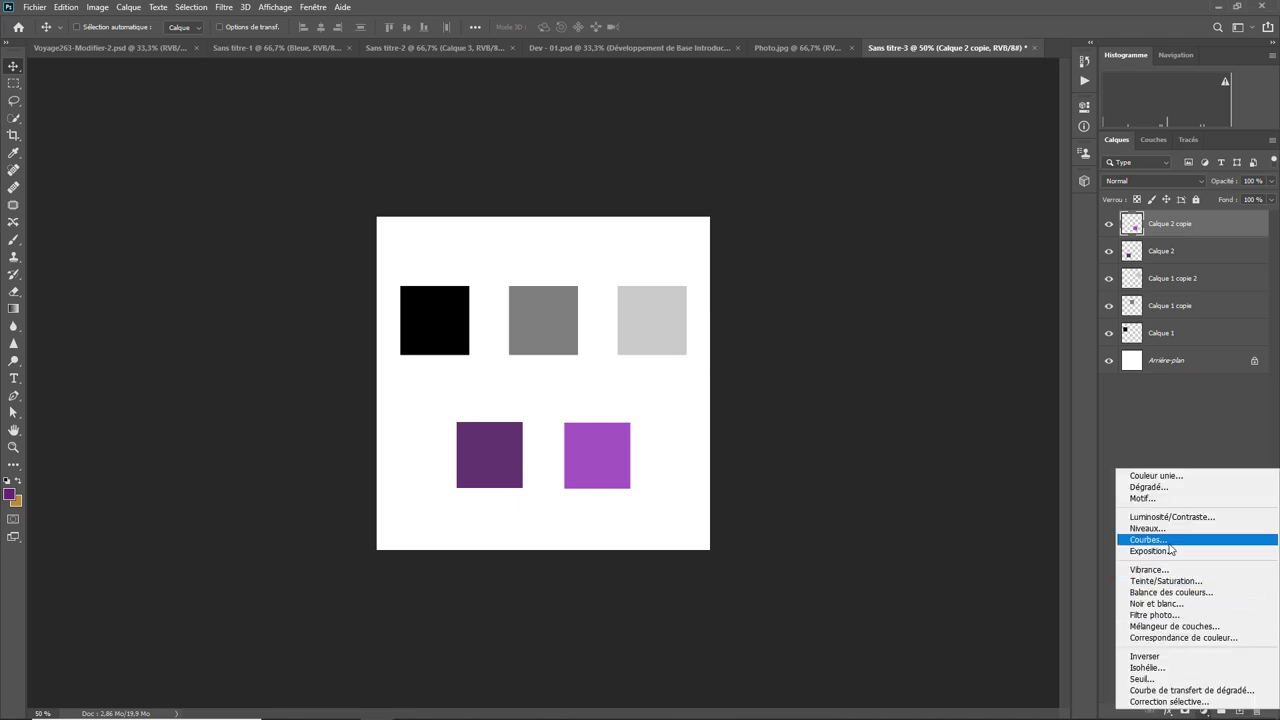
pyautogui.click(1150, 551)
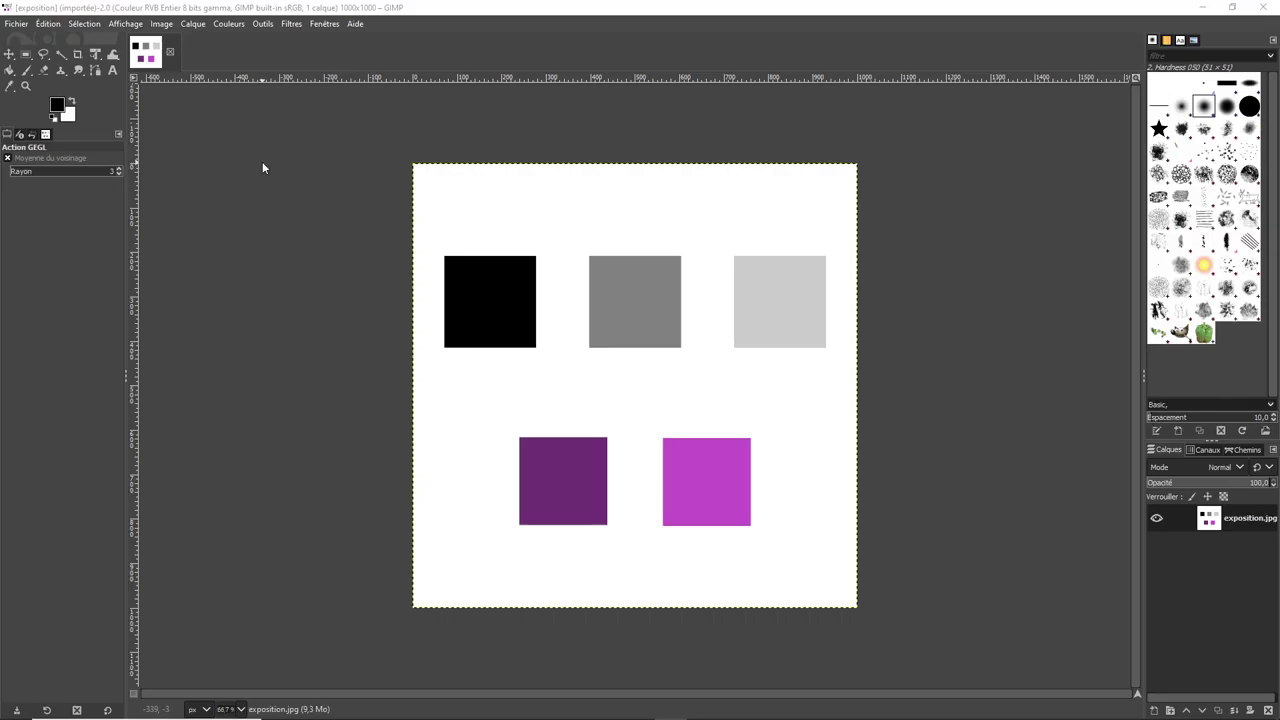
# - In GIMP, open Couleurs > Exposition for the grey and purple squares image
pyautogui.click(230, 24)
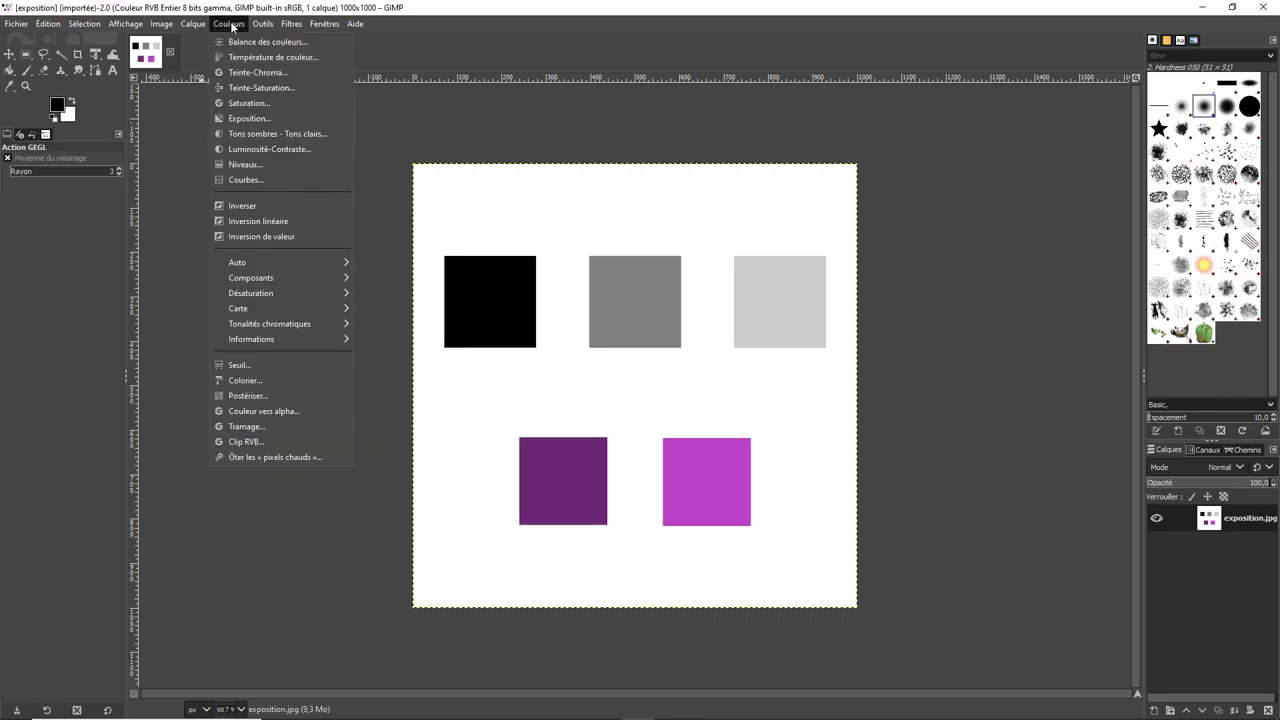
pyautogui.click(246, 117)
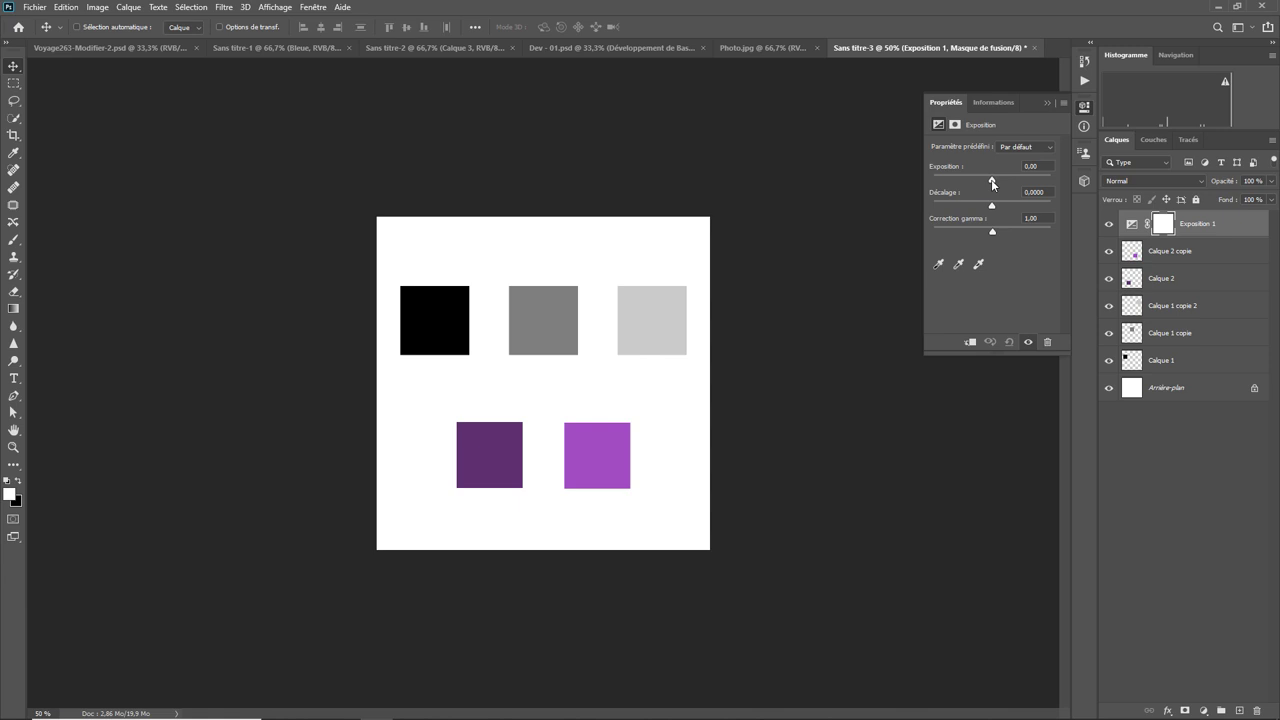
# - Drag the Exposition 1 exposure down, up, then to maximum, whitening all but the black square
pyautogui.moveTo(991, 179)
pyautogui.mouseDown()
pyautogui.moveTo(930, 184)
pyautogui.moveTo(996, 183)
pyautogui.mouseUp()
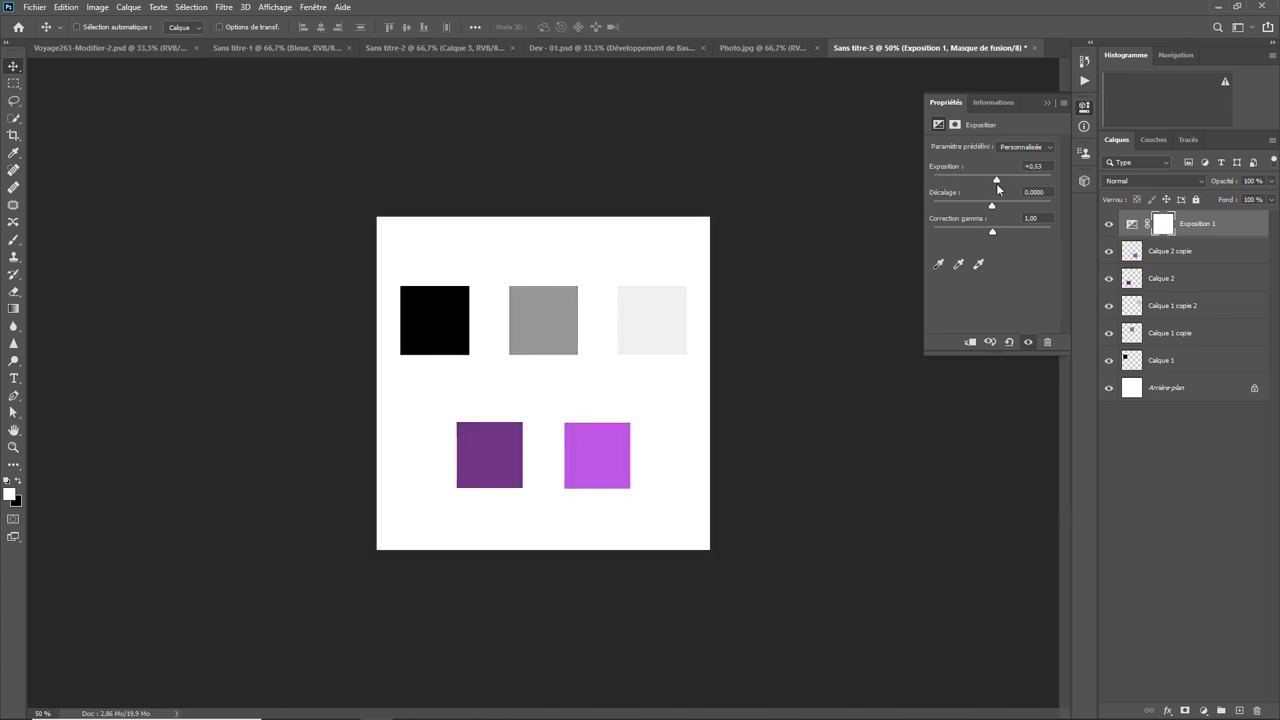
pyautogui.moveTo(996, 183); pyautogui.dragTo(1031, 183)
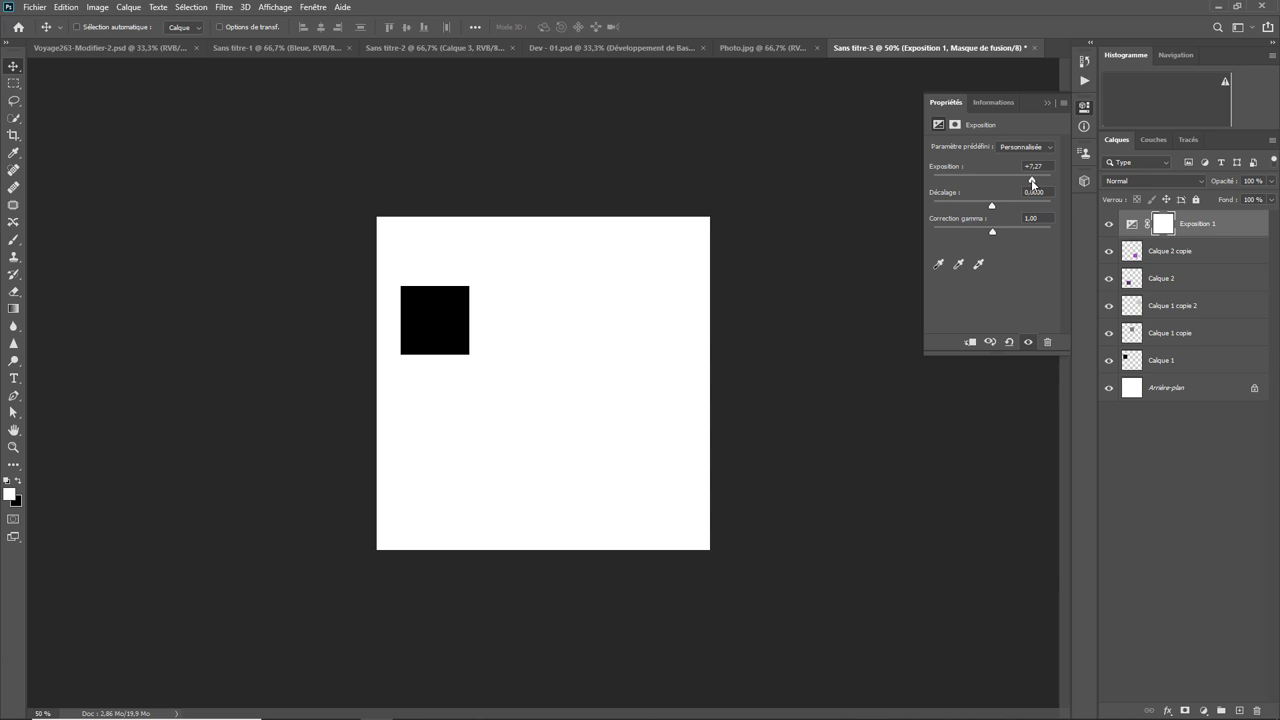
pyautogui.moveTo(1032, 183)
pyautogui.mouseDown()
pyautogui.moveTo(1051, 187)
pyautogui.moveTo(992, 190)
pyautogui.mouseUp()
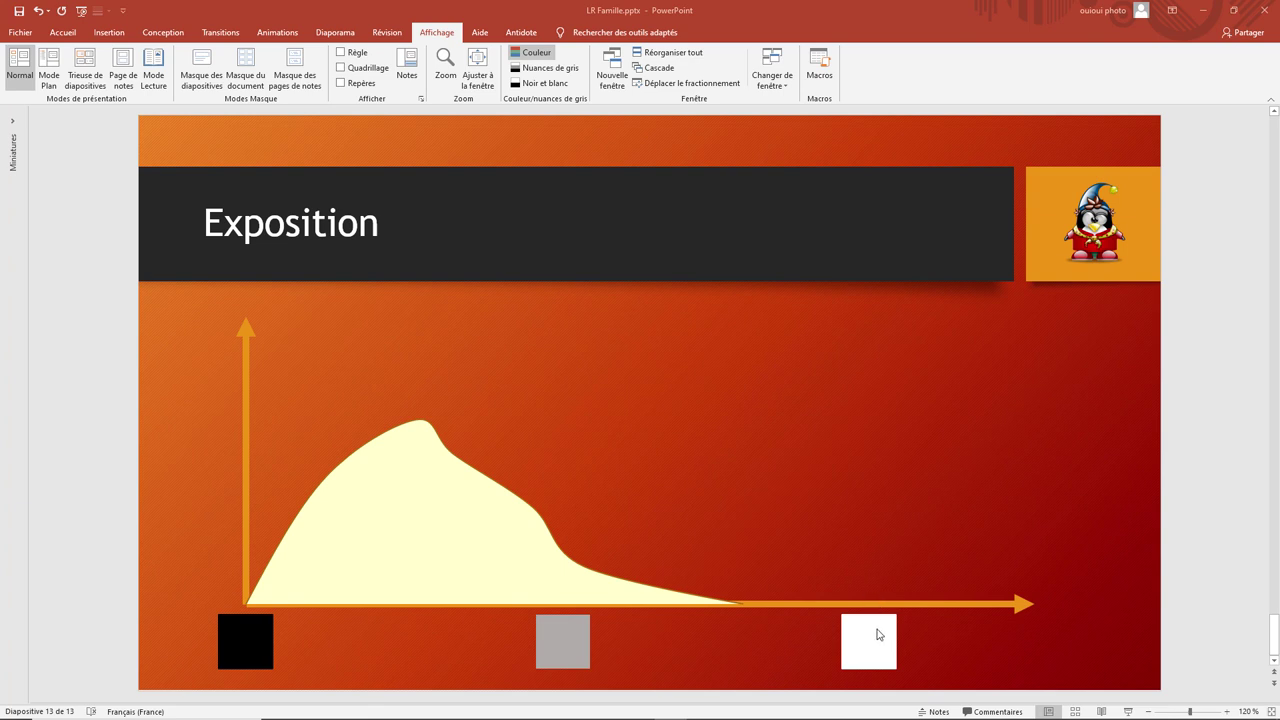
pyautogui.click(492, 522)
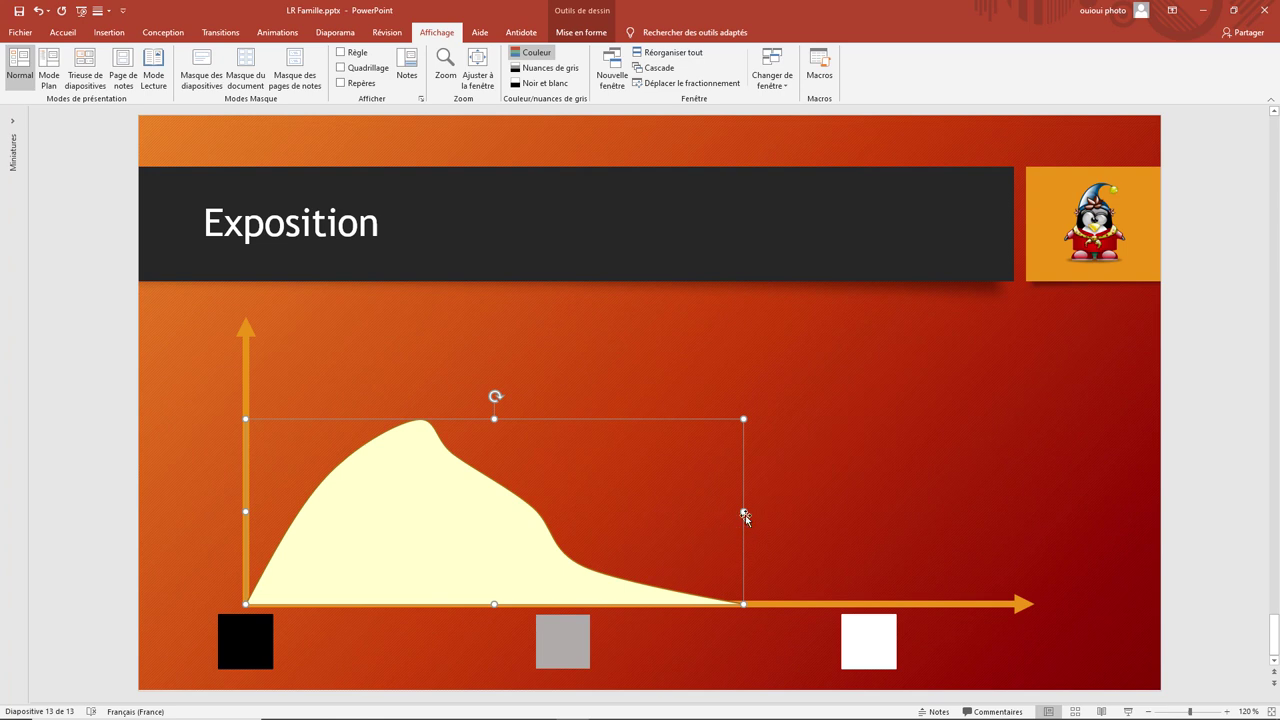
pyautogui.moveTo(743, 512)
pyautogui.mouseDown()
pyautogui.moveTo(380, 507)
pyautogui.moveTo(249, 526)
pyautogui.mouseUp()
pyautogui.hotkey('ctrl', 'z')
pyautogui.moveTo(743, 511); pyautogui.dragTo(1041, 523)
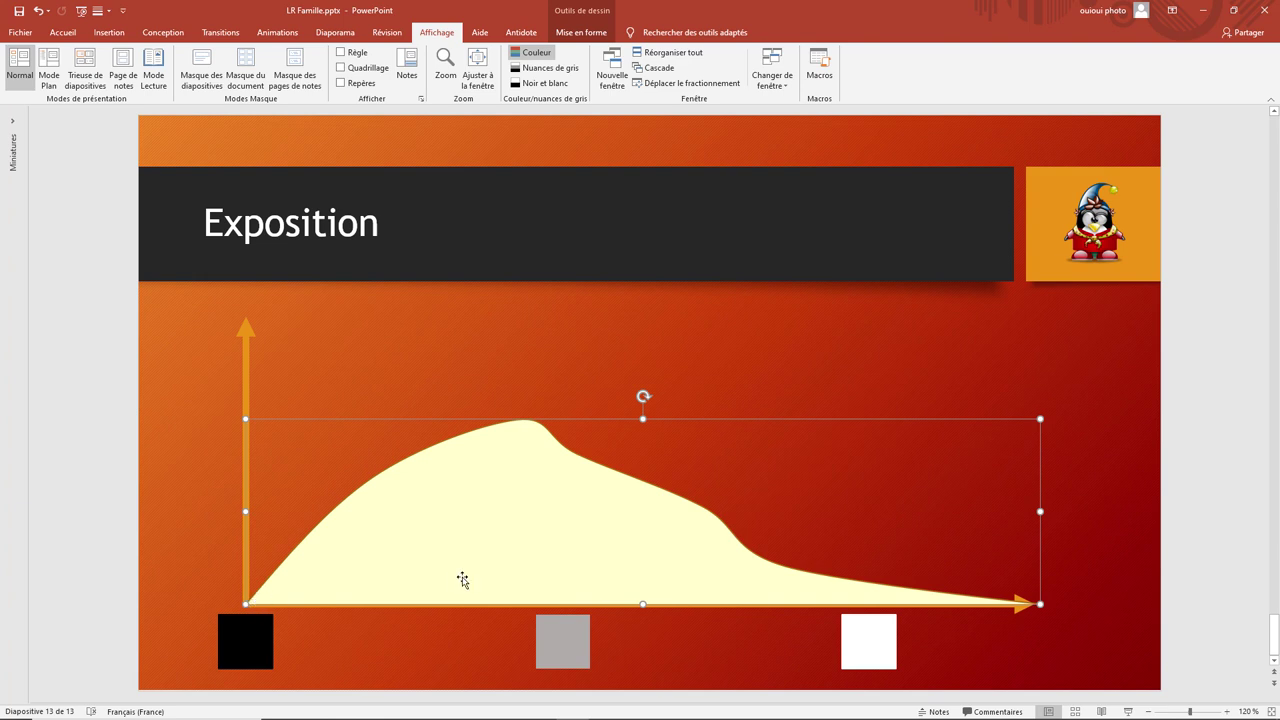
pyautogui.hotkey('ctrl', 'z')
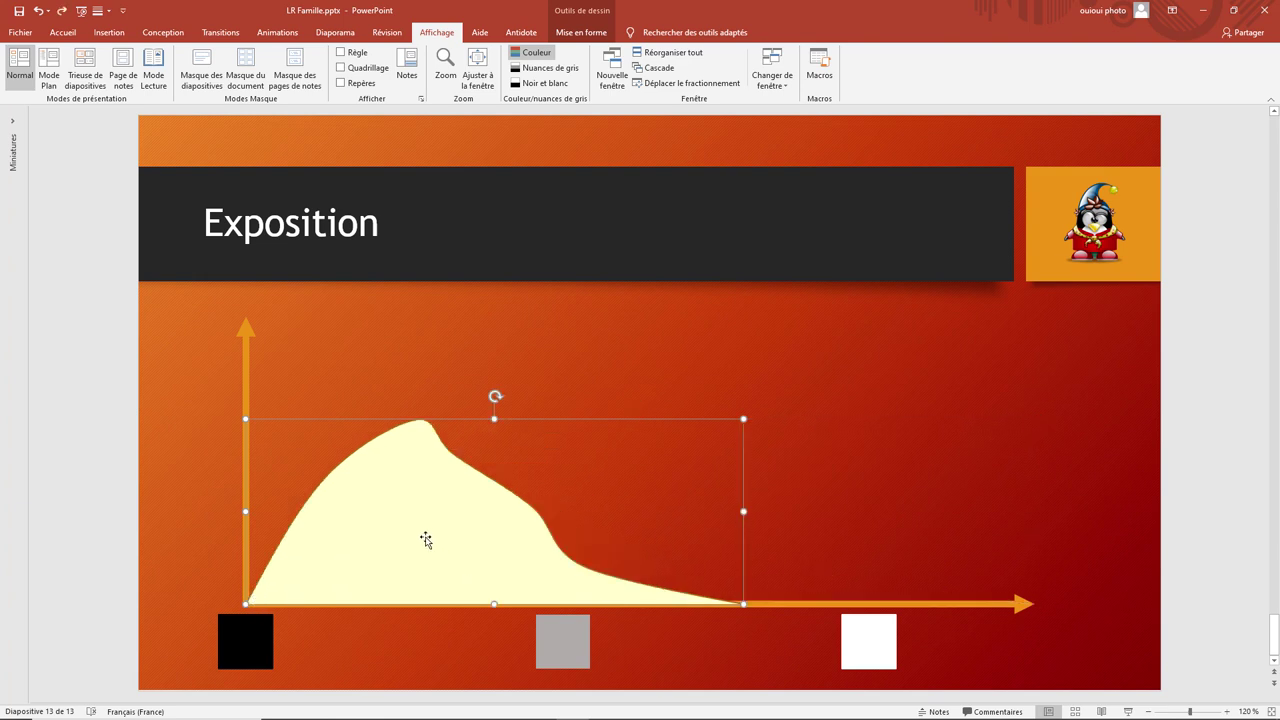
pyautogui.moveTo(425, 540)
pyautogui.mouseDown()
pyautogui.moveTo(559, 543)
pyautogui.moveTo(430, 536)
pyautogui.mouseUp()
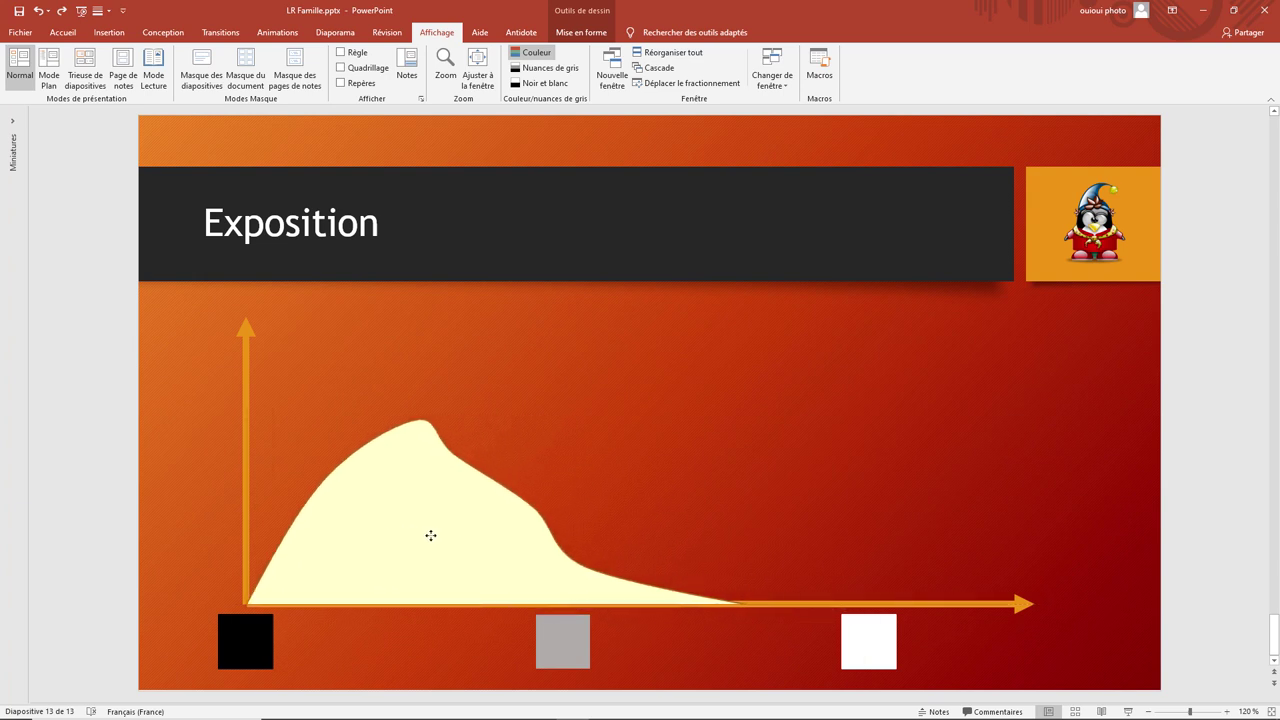
pyautogui.moveTo(430, 536)
pyautogui.mouseDown()
pyautogui.moveTo(480, 537)
pyautogui.moveTo(428, 536)
pyautogui.mouseUp()
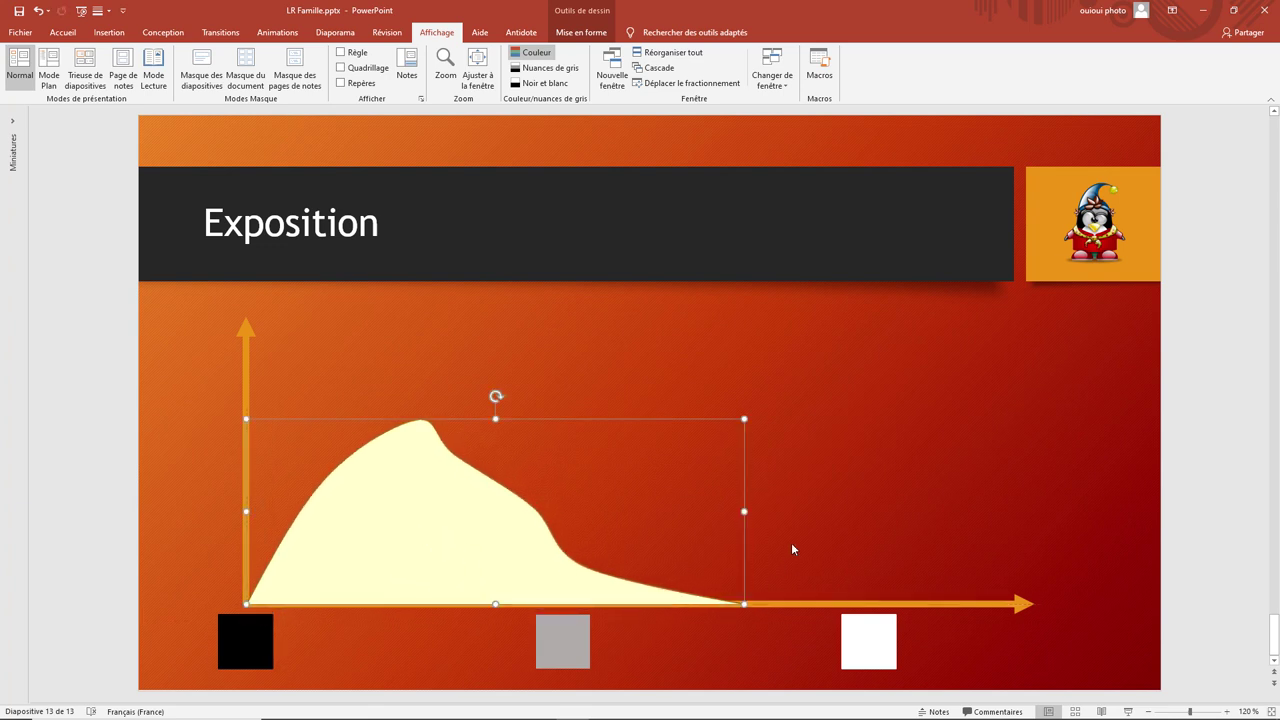
pyautogui.moveTo(744, 512); pyautogui.dragTo(968, 511)
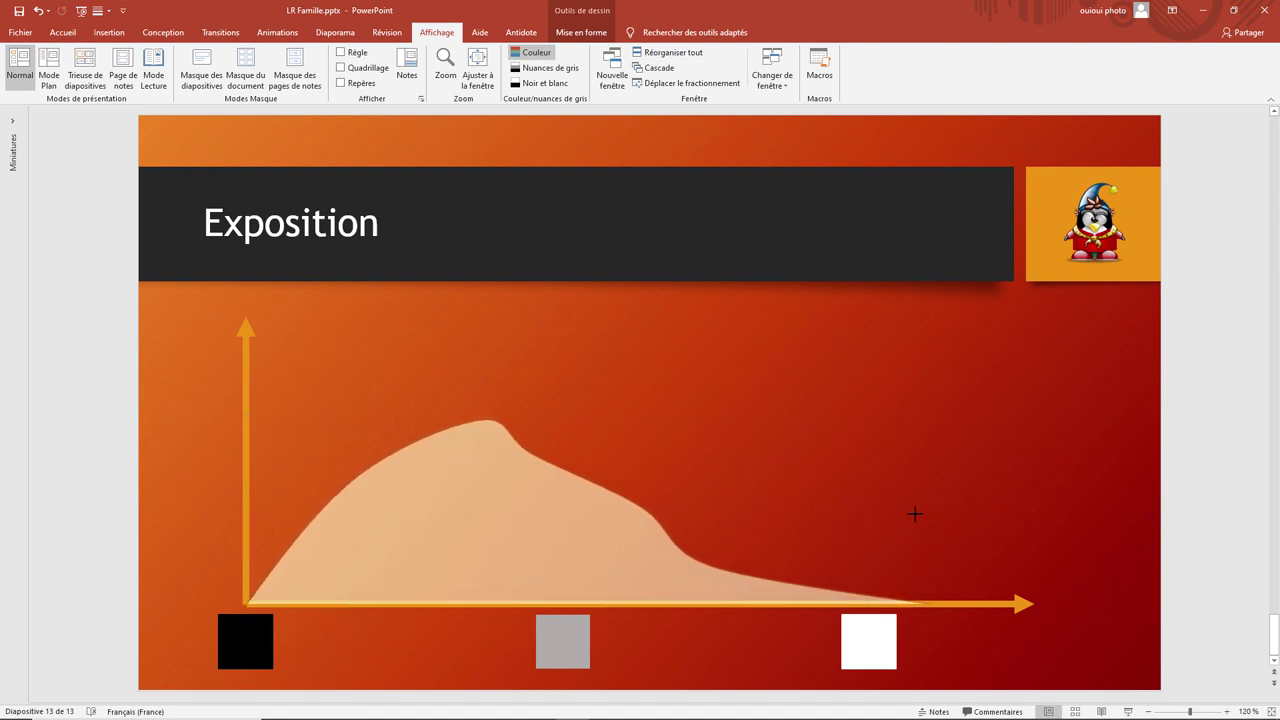
pyautogui.moveTo(968, 511)
pyautogui.mouseDown()
pyautogui.moveTo(845, 520)
pyautogui.moveTo(1002, 512)
pyautogui.mouseUp()
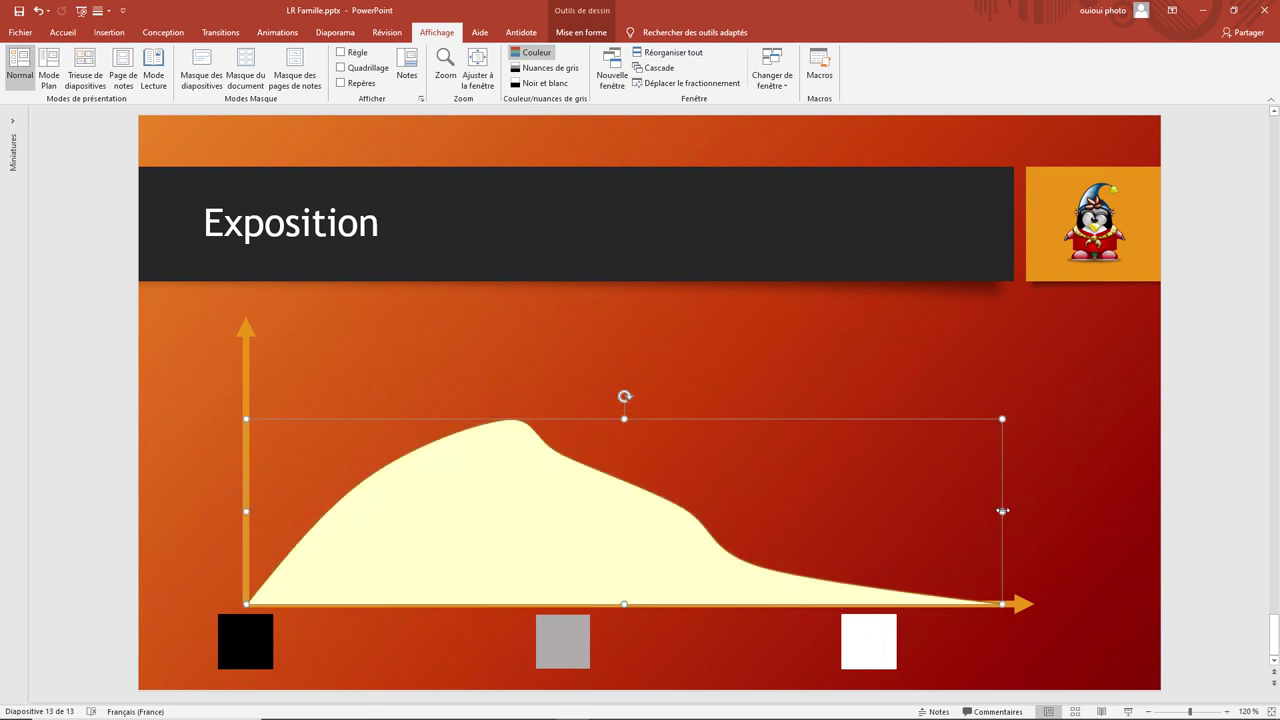
pyautogui.moveTo(1005, 511)
pyautogui.mouseDown()
pyautogui.moveTo(1262, 490)
pyautogui.moveTo(411, 537)
pyautogui.mouseUp()
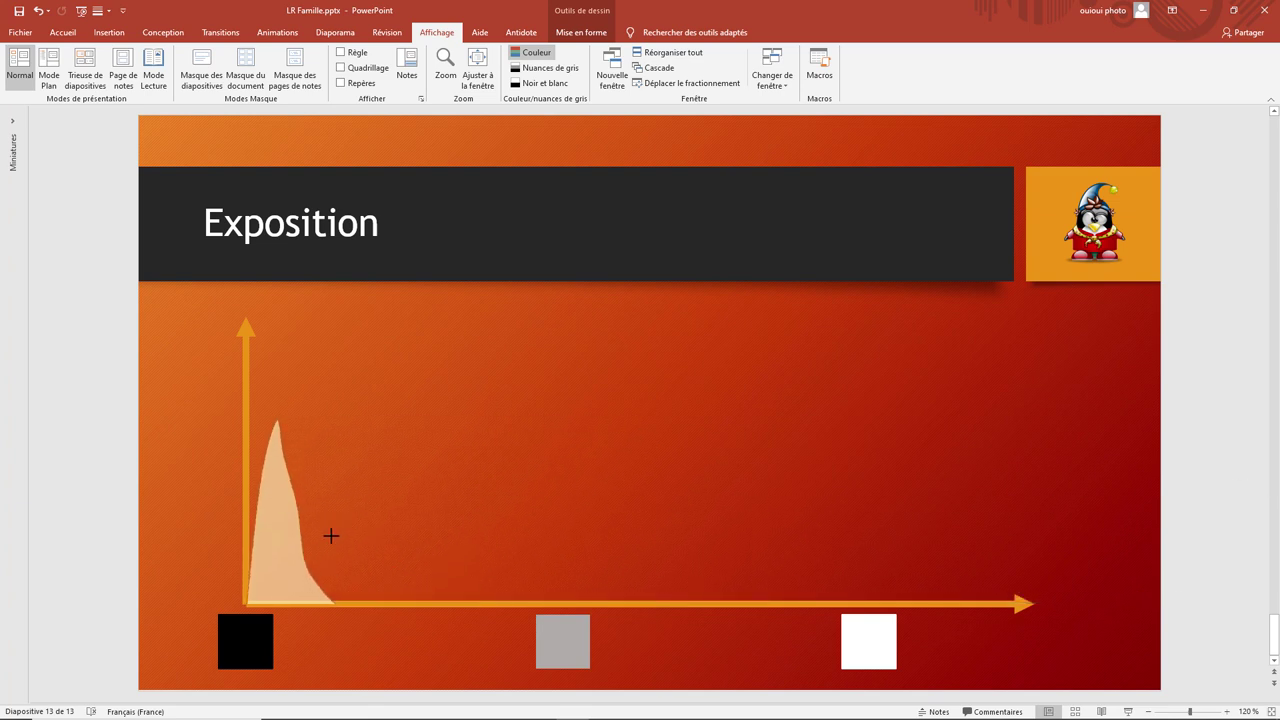
pyautogui.moveTo(411, 537); pyautogui.dragTo(686, 489)
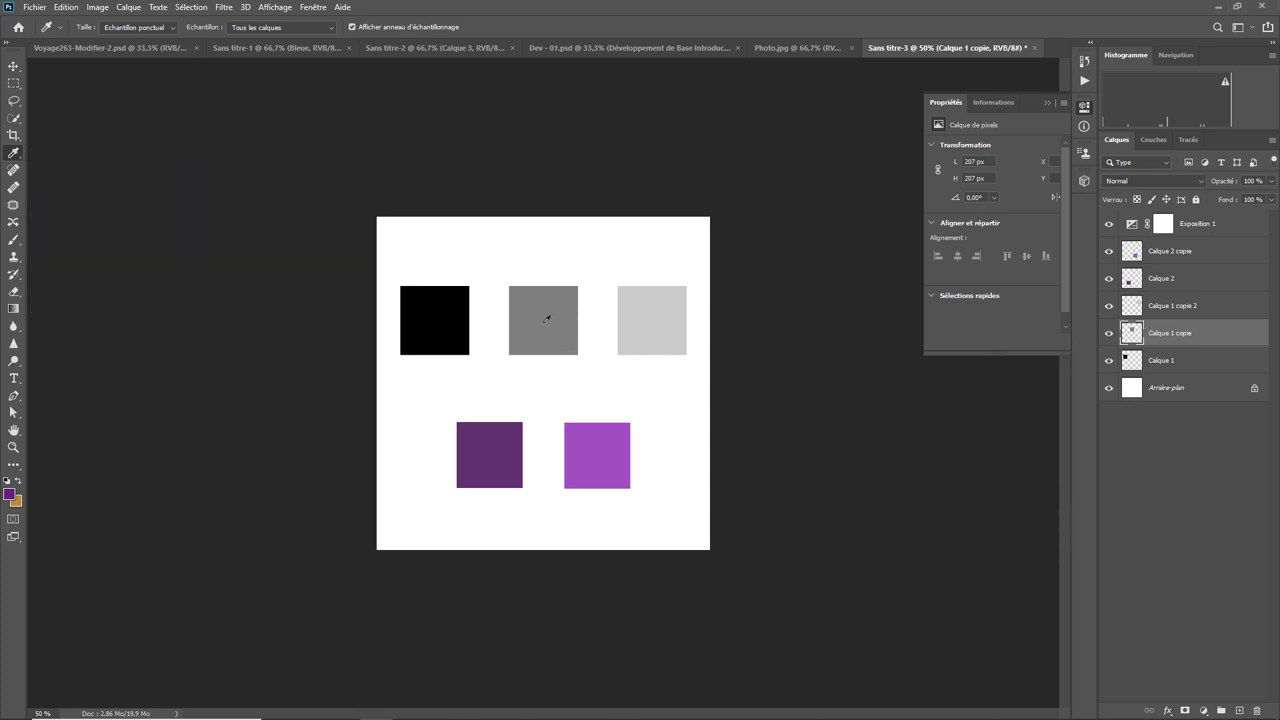
# - Eyedrop the mid-grey square, read it as 808080 (128, 128, 128), then reselect Exposition 1
pyautogui.click(548, 311)
pyautogui.click(10, 494)
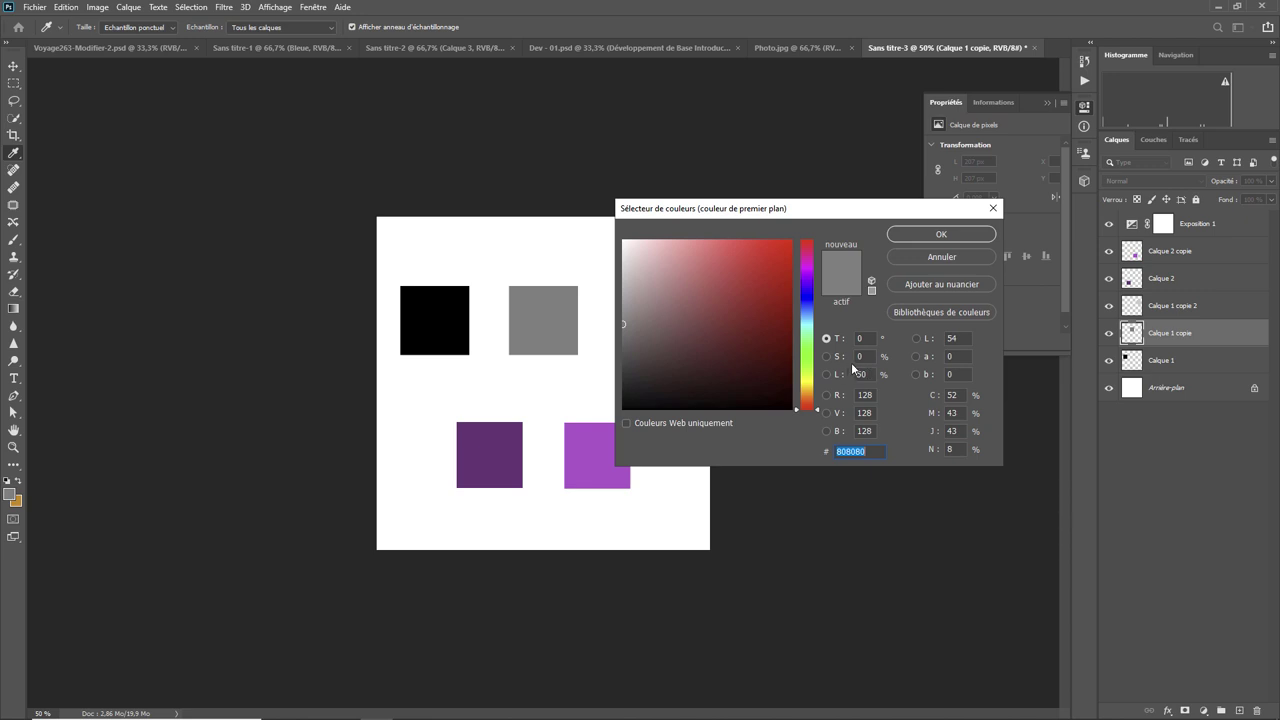
pyautogui.click(945, 256)
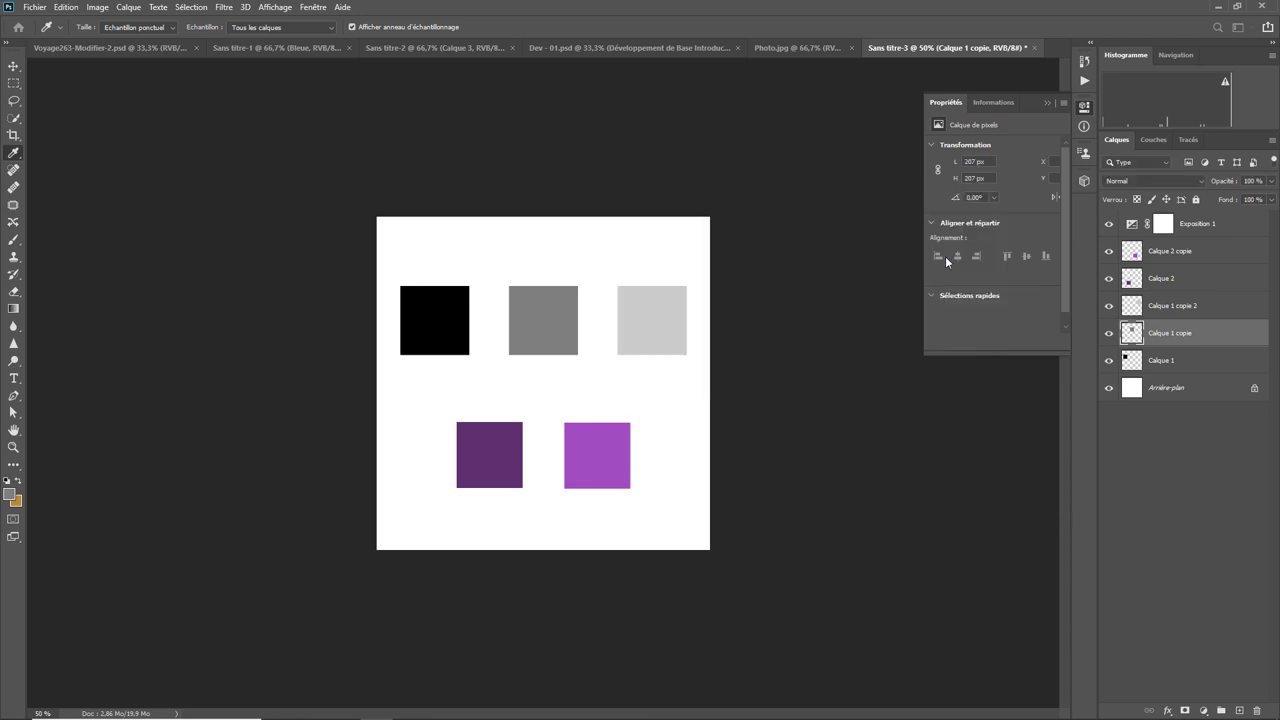
pyautogui.click(1139, 228)
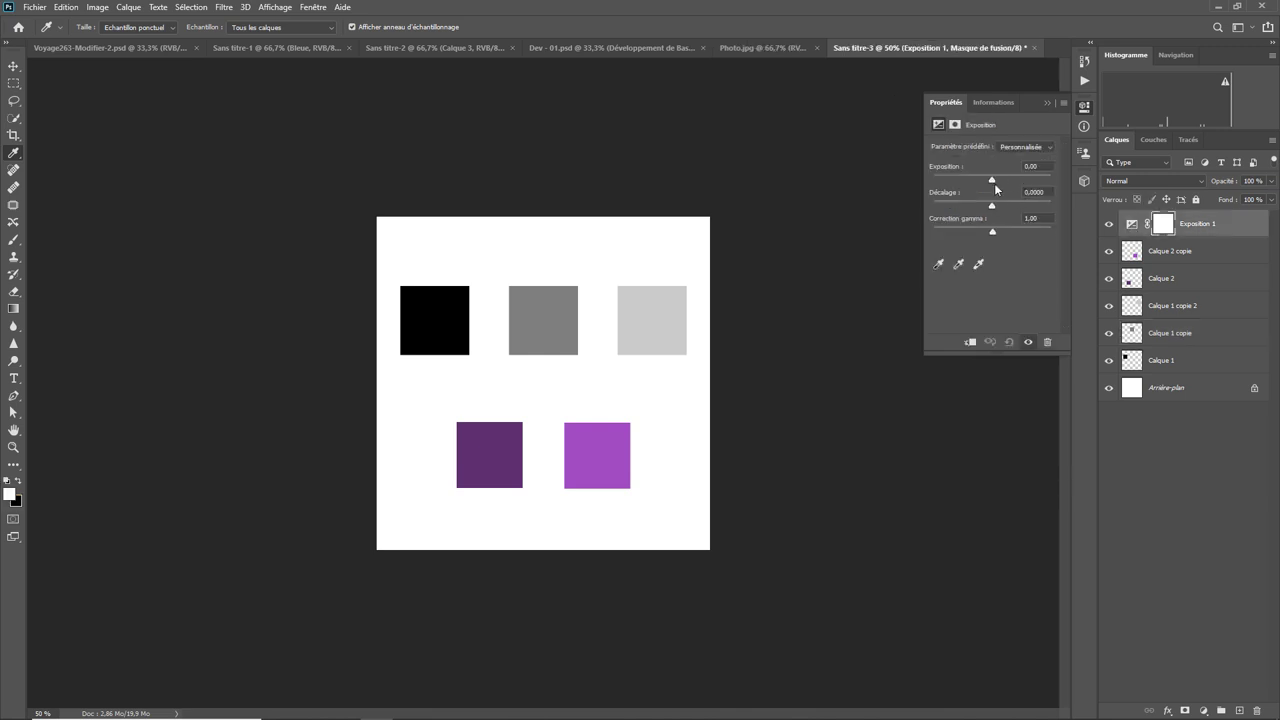
# - Raise the exposure and check the brightened grey square's colour in the Color Picker
pyautogui.moveTo(993, 180); pyautogui.dragTo(1004, 184)
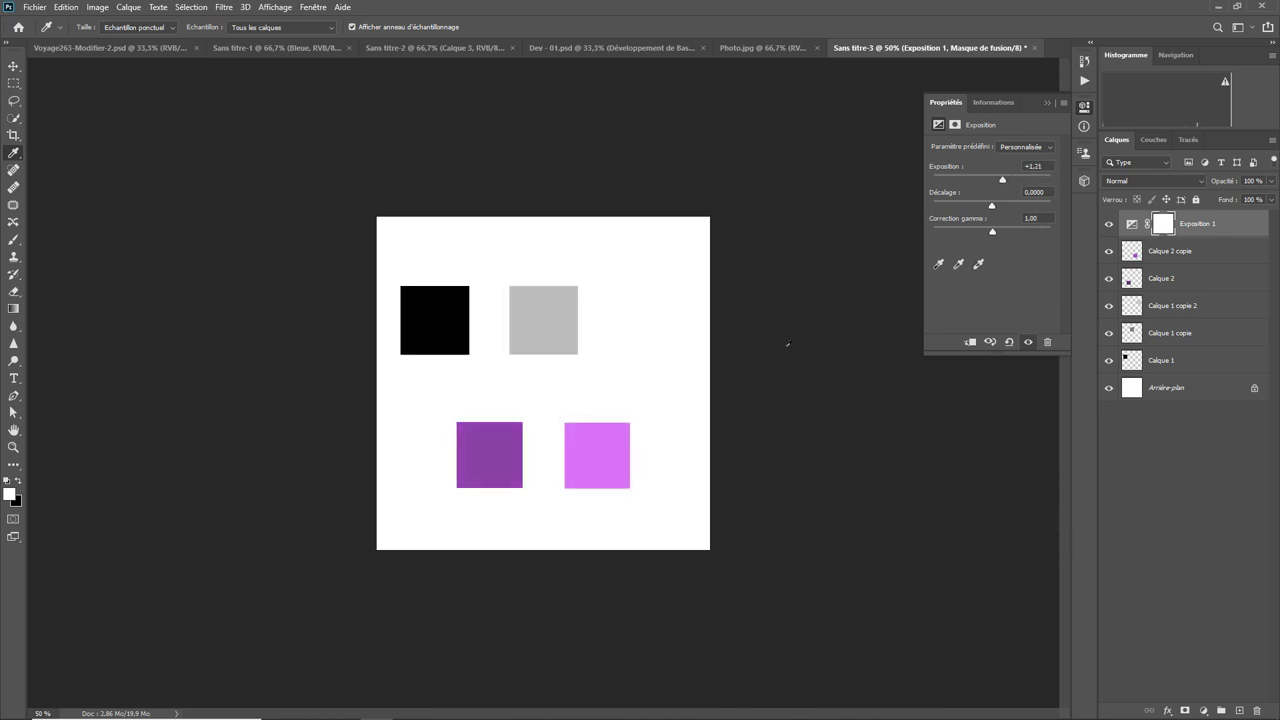
pyautogui.click(1178, 332)
pyautogui.click(549, 318)
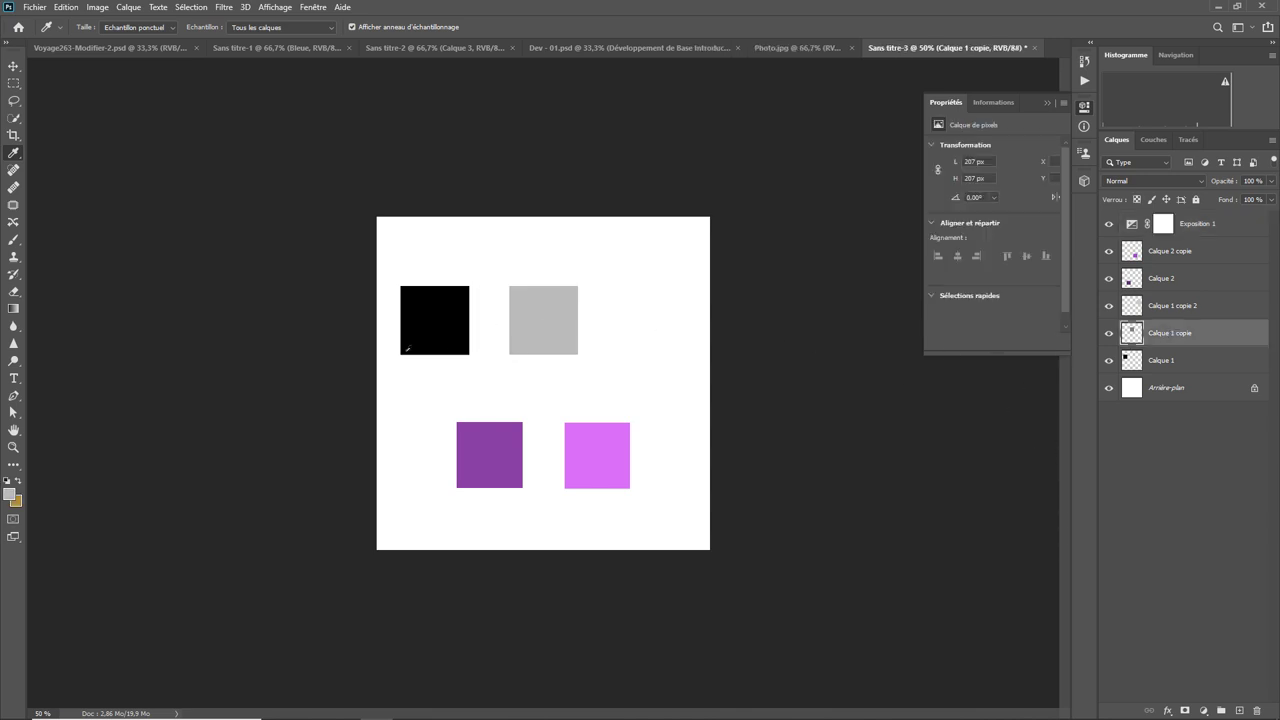
pyautogui.click(11, 495)
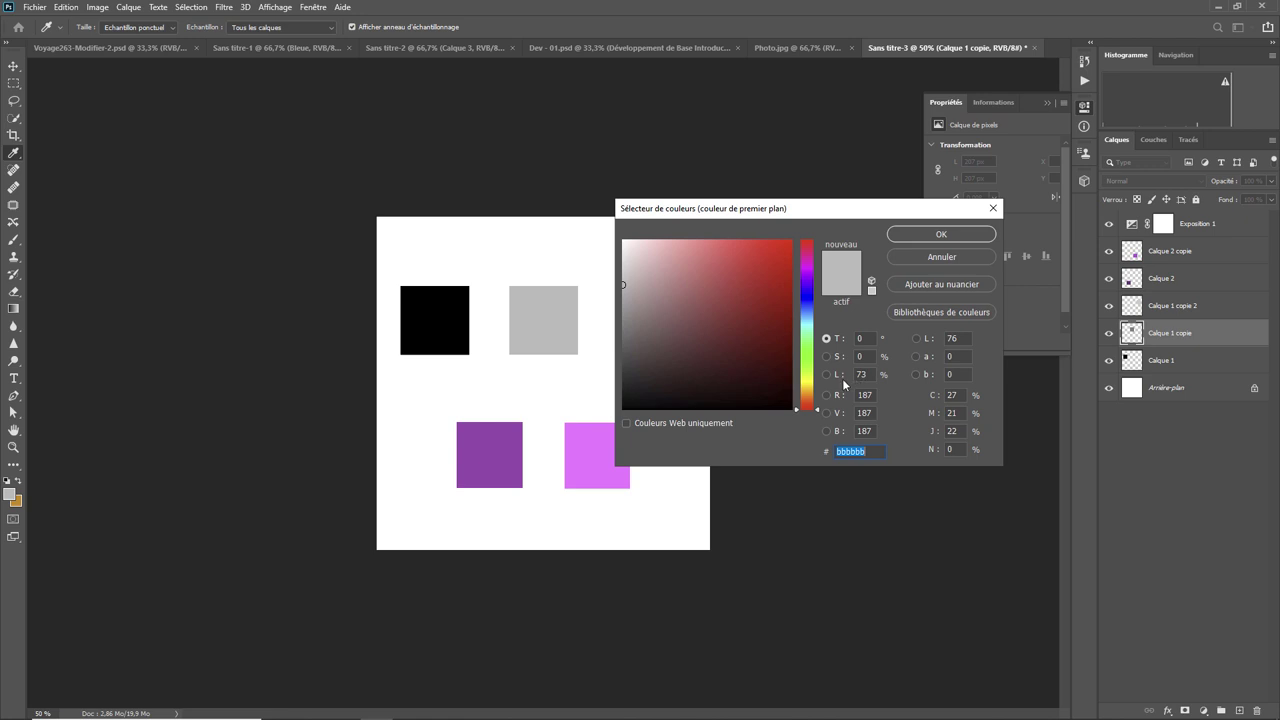
pyautogui.click(943, 261)
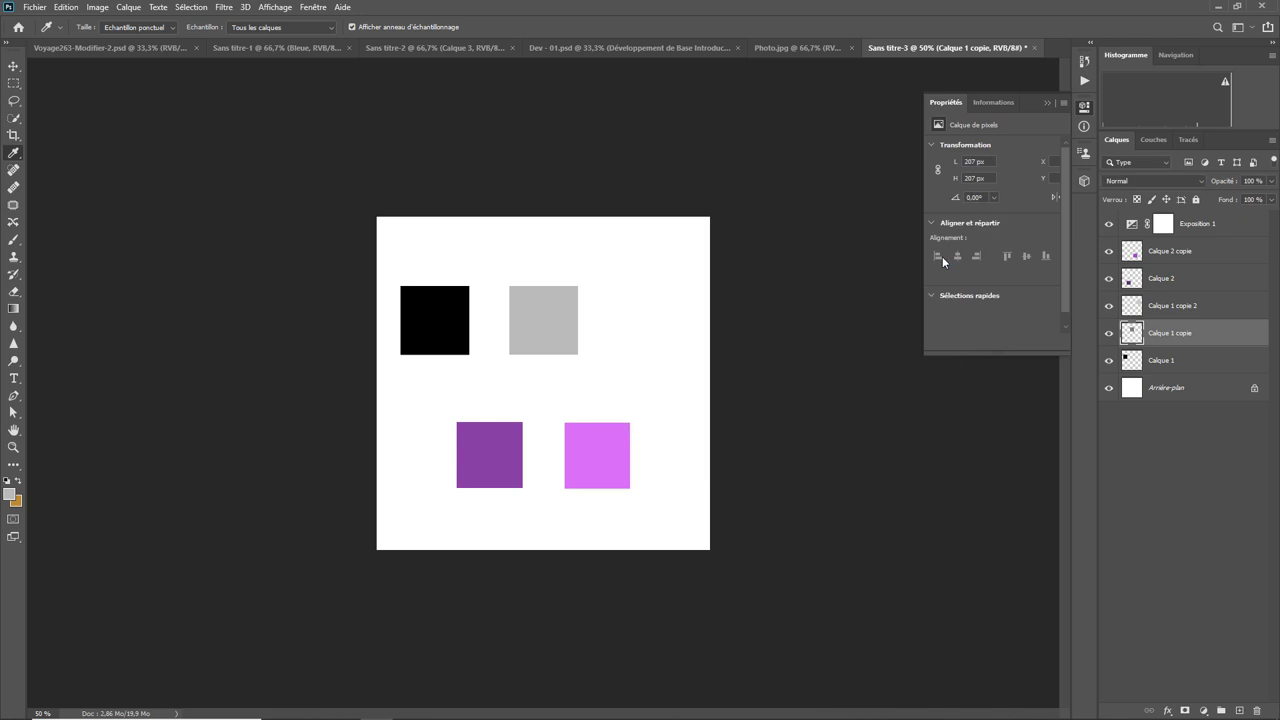
# - Set Exposition 1's exposure back to 0 and reselect the Calque 2 layer
pyautogui.click(1131, 225)
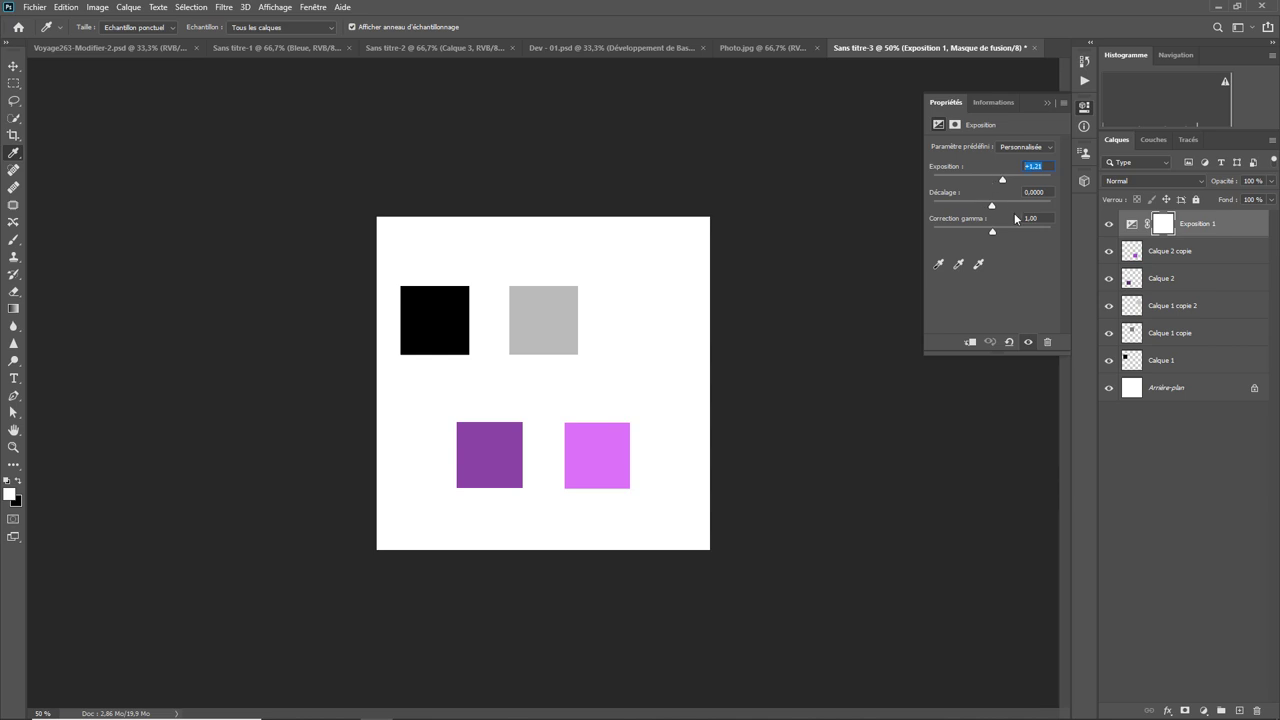
pyautogui.write('0')
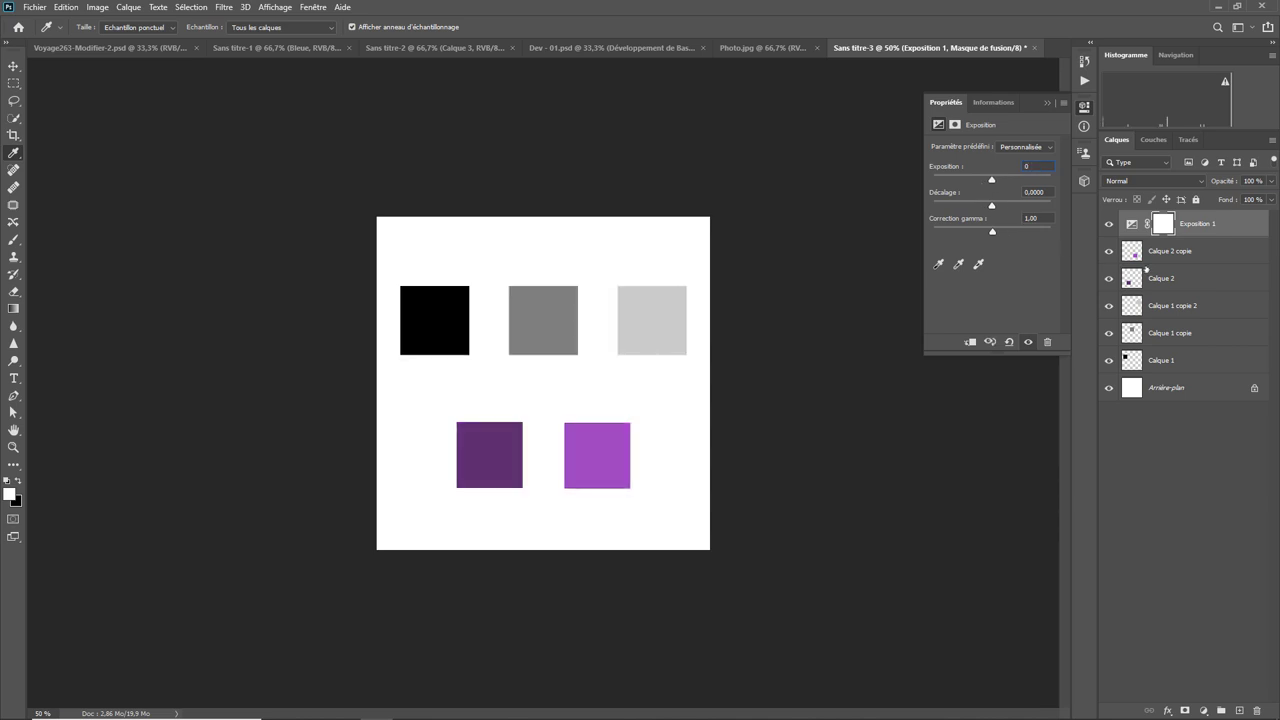
pyautogui.click(1157, 281)
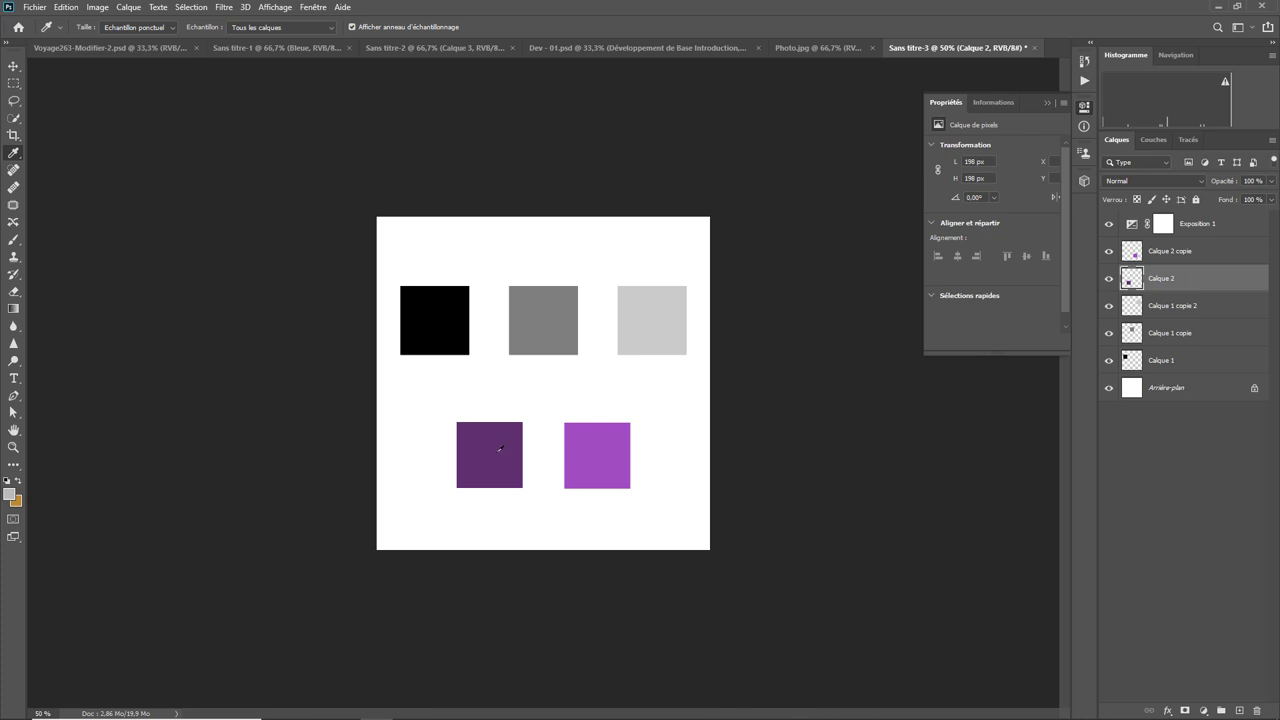
# - Sample the dark purple square, reading 713275 (113, 50, 117), then show Exposition 1's settings
pyautogui.click(499, 449)
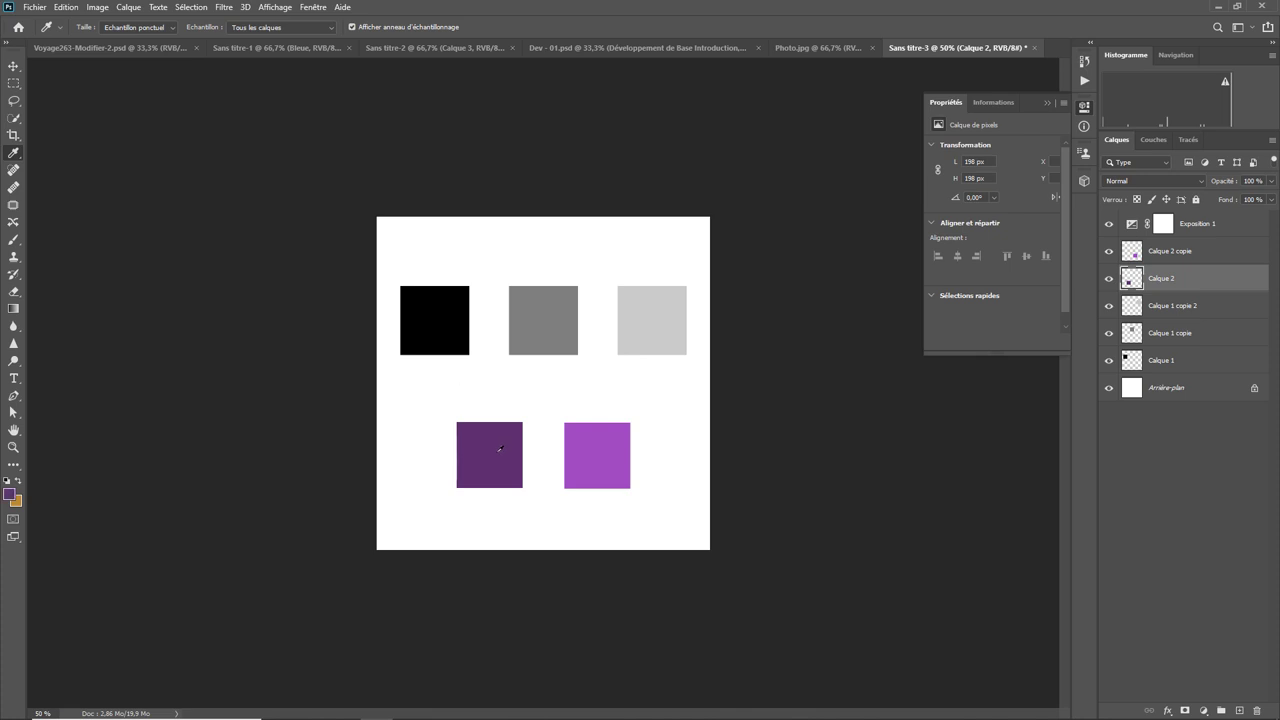
pyautogui.click(9, 493)
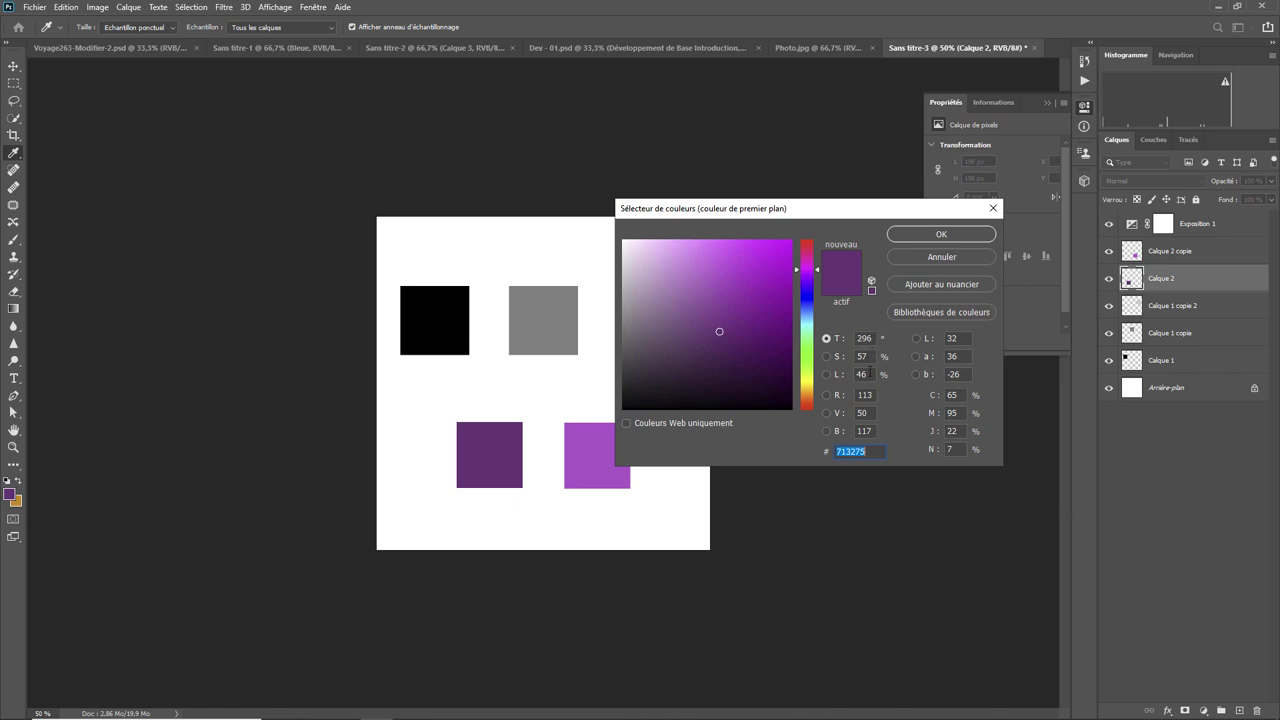
pyautogui.click(928, 236)
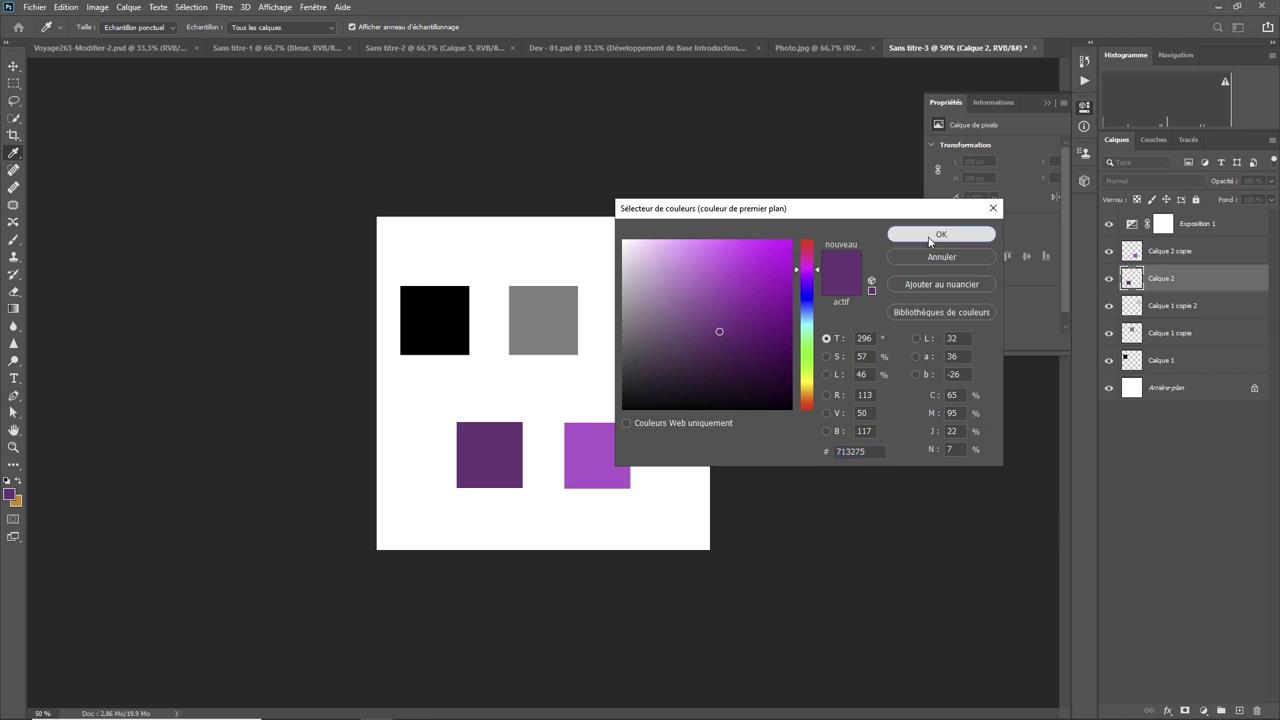
pyautogui.click(1162, 224)
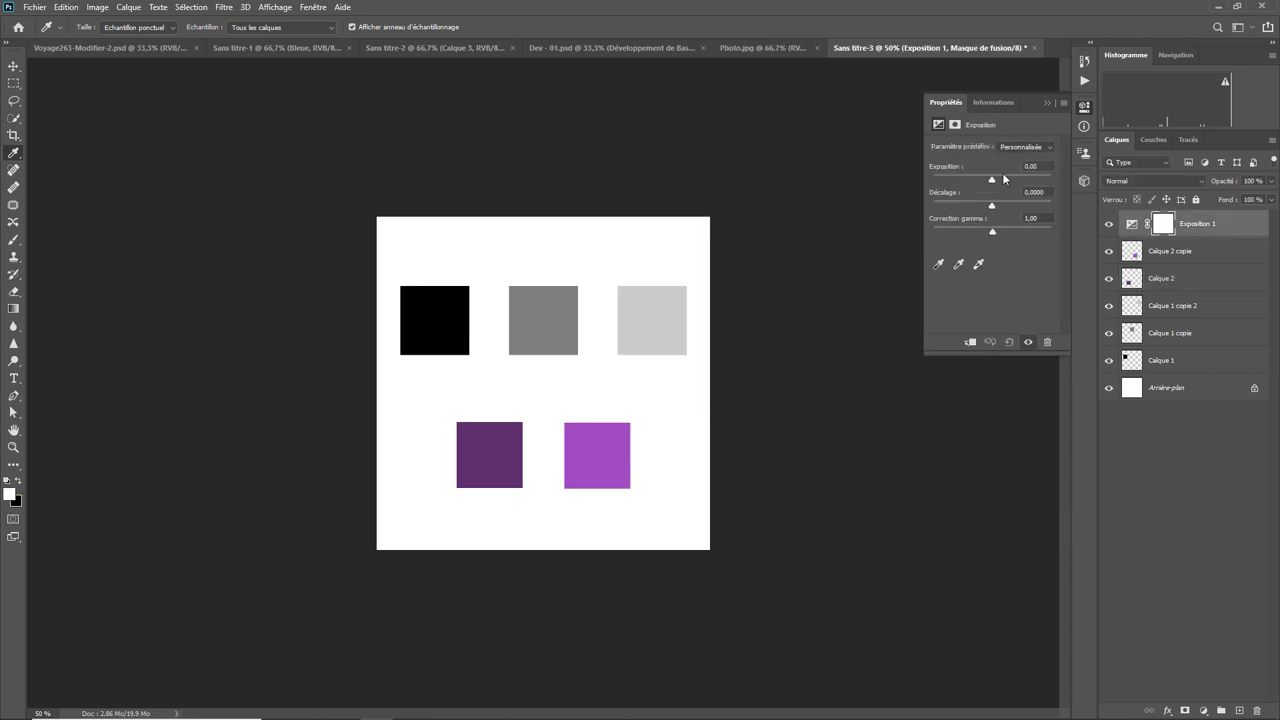
# - Raise exposure to +2,42 and sample the brightened purple square on Calque 2, reading f26bfb
pyautogui.moveTo(992, 182); pyautogui.dragTo(1005, 183)
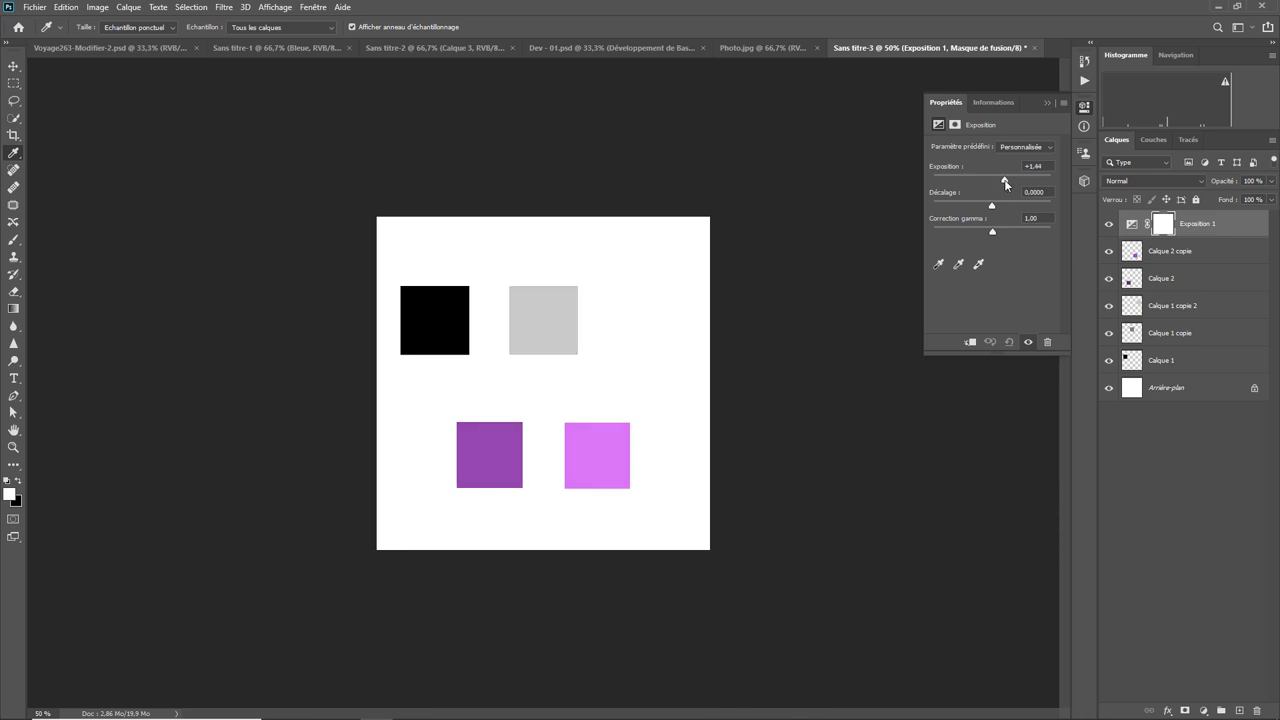
pyautogui.moveTo(1005, 183); pyautogui.dragTo(1013, 180)
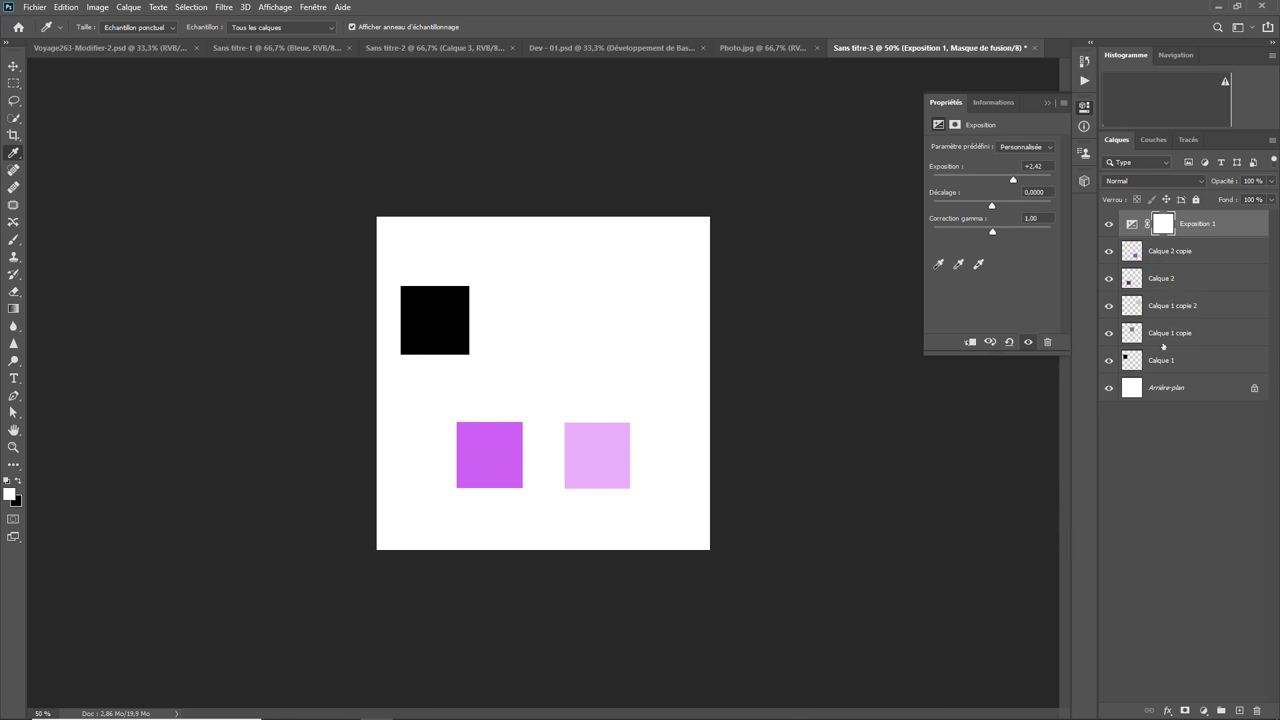
pyautogui.click(1161, 280)
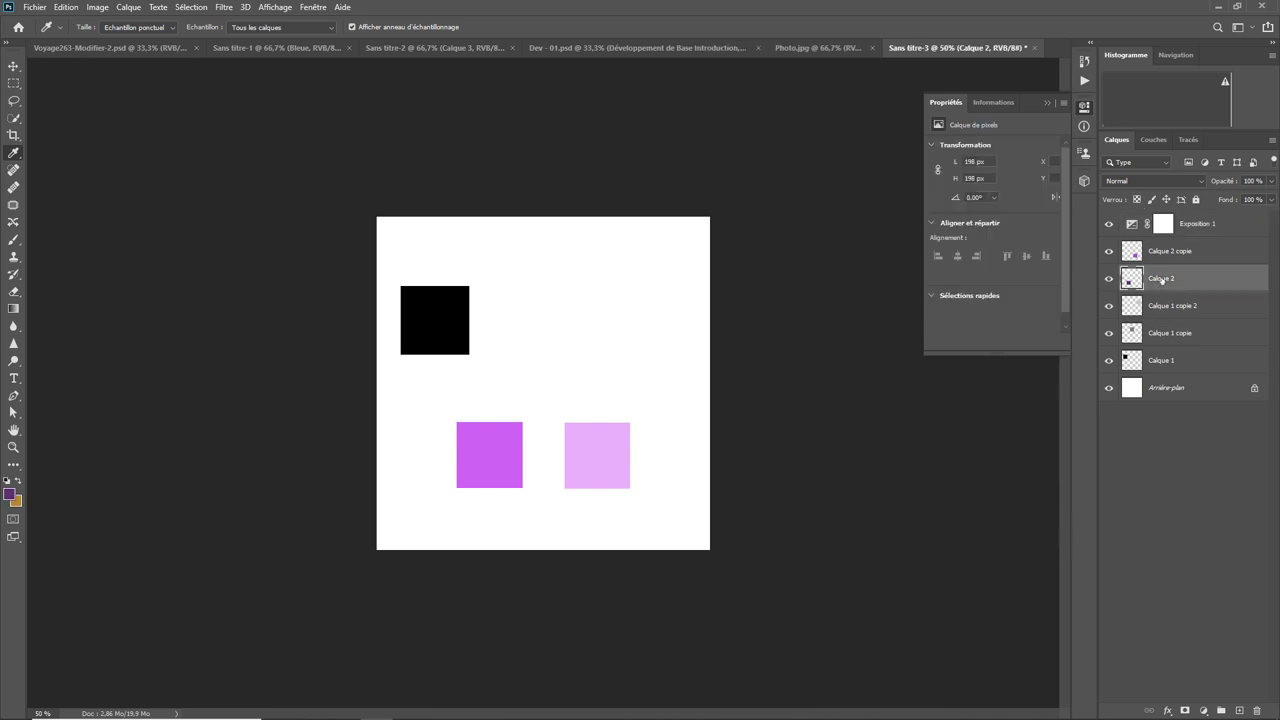
pyautogui.click(498, 452)
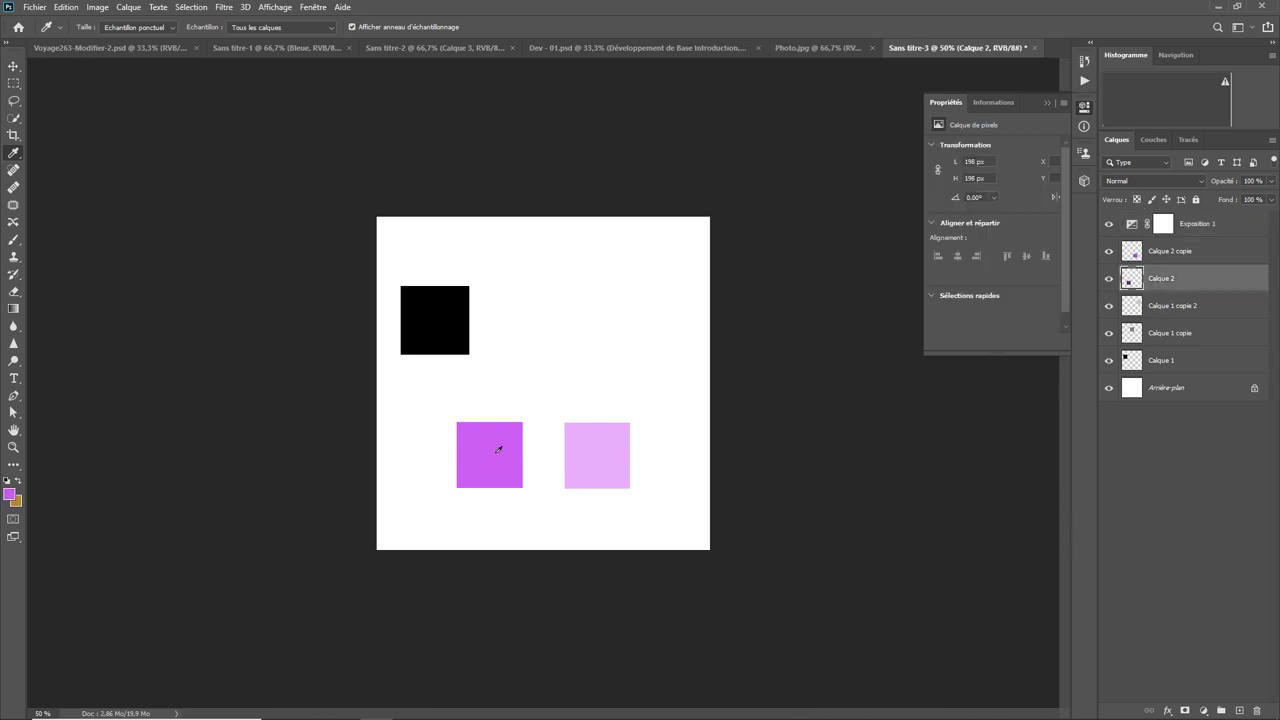
pyautogui.click(11, 494)
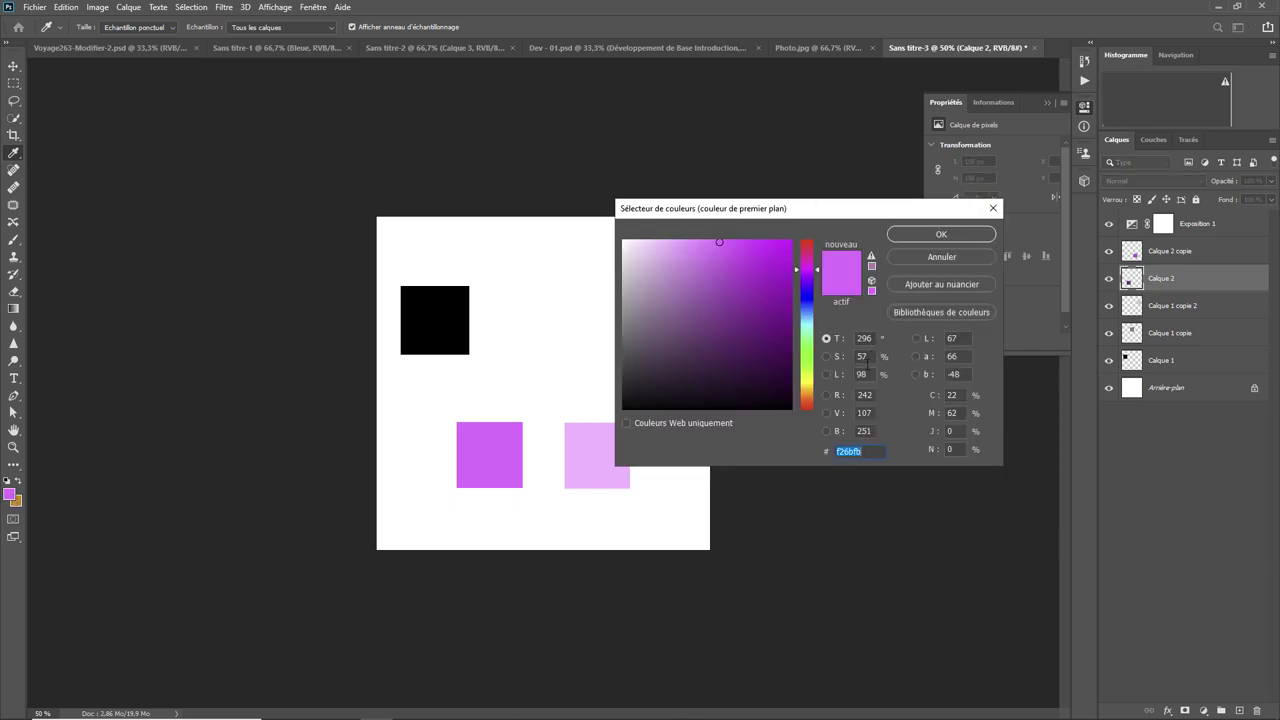
pyautogui.click(862, 374)
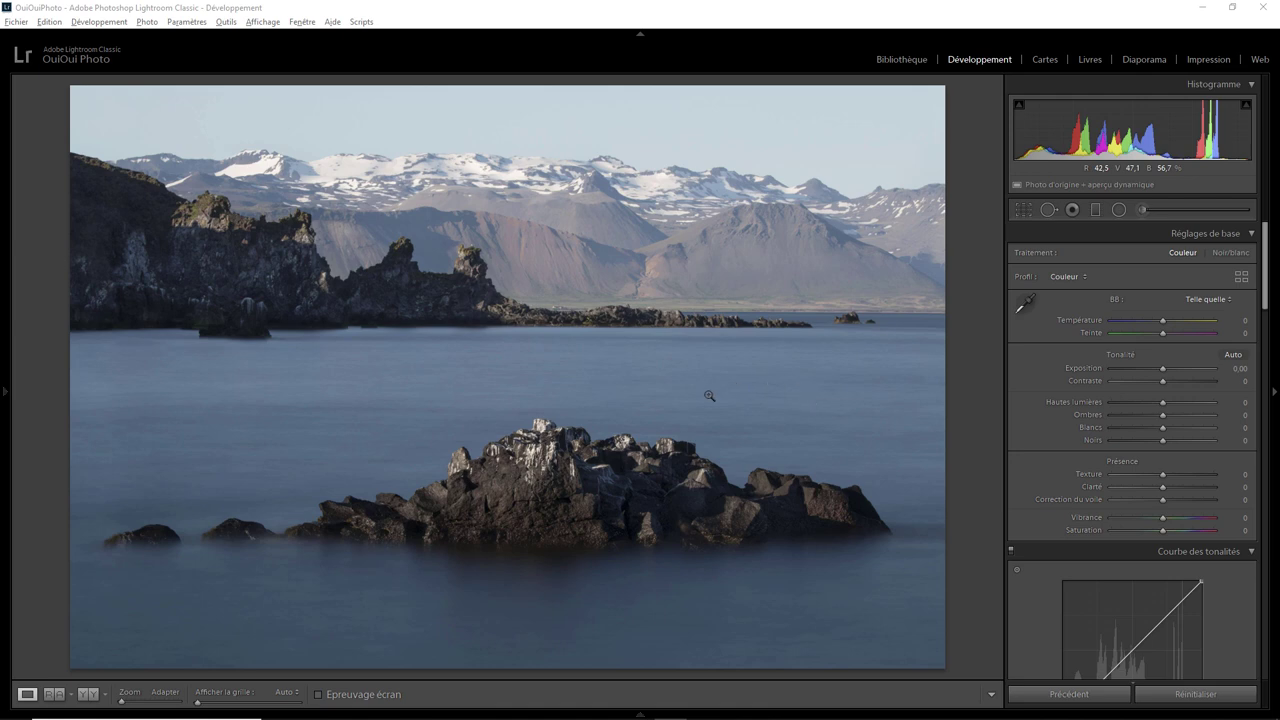
# - Zoom the rock photo to 1:1, test exposure up to +3,83, reset it to 0,00 and fit the view
pyautogui.click(640, 534)
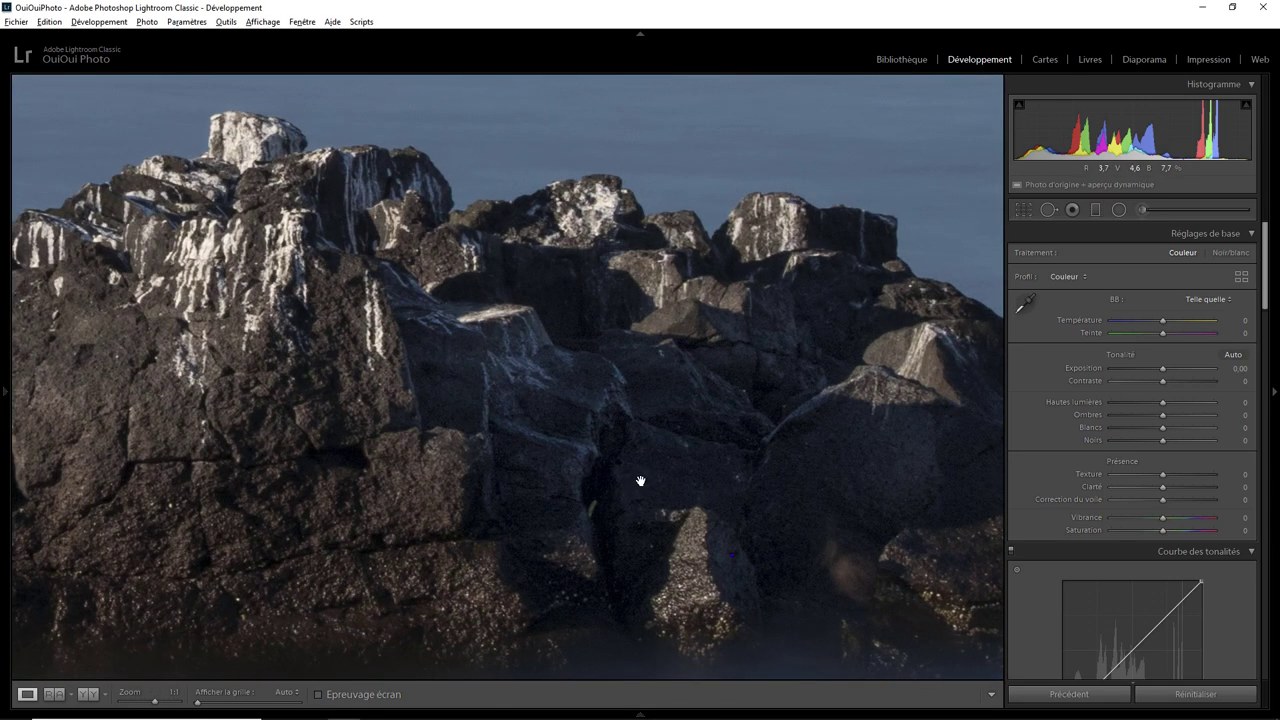
pyautogui.moveTo(640, 486); pyautogui.dragTo(637, 430)
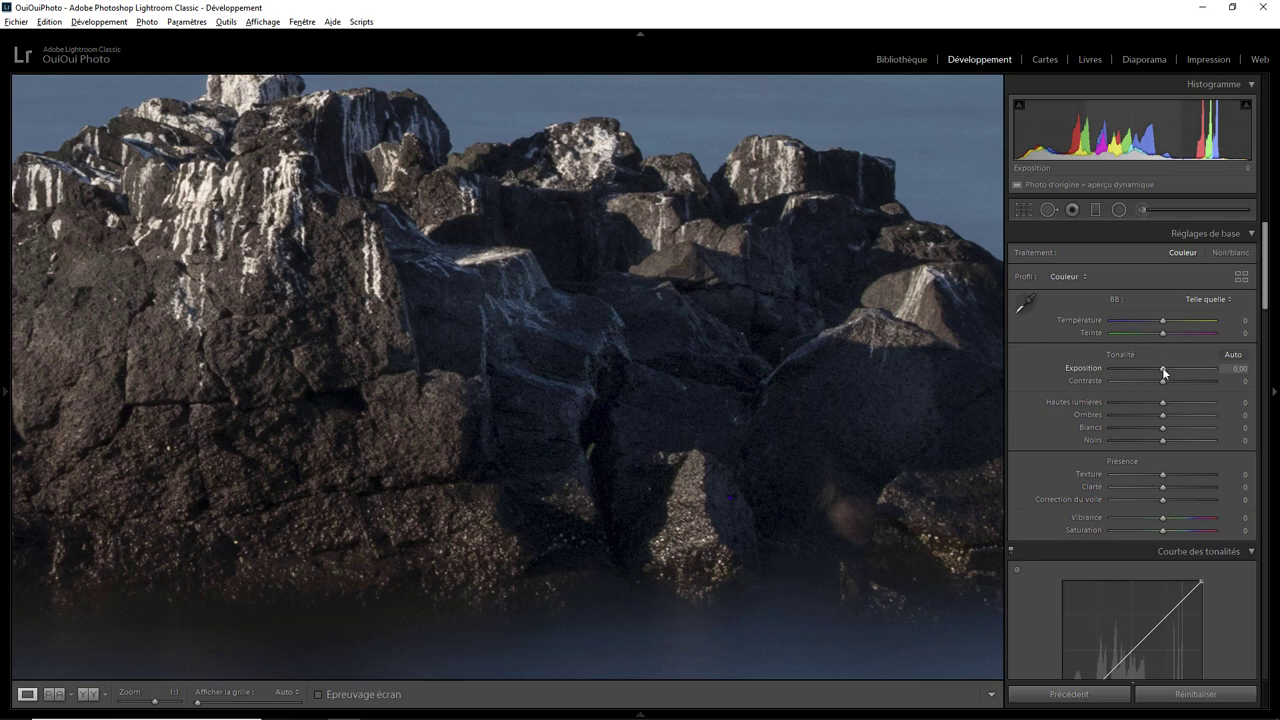
pyautogui.moveTo(1164, 367); pyautogui.dragTo(1180, 369)
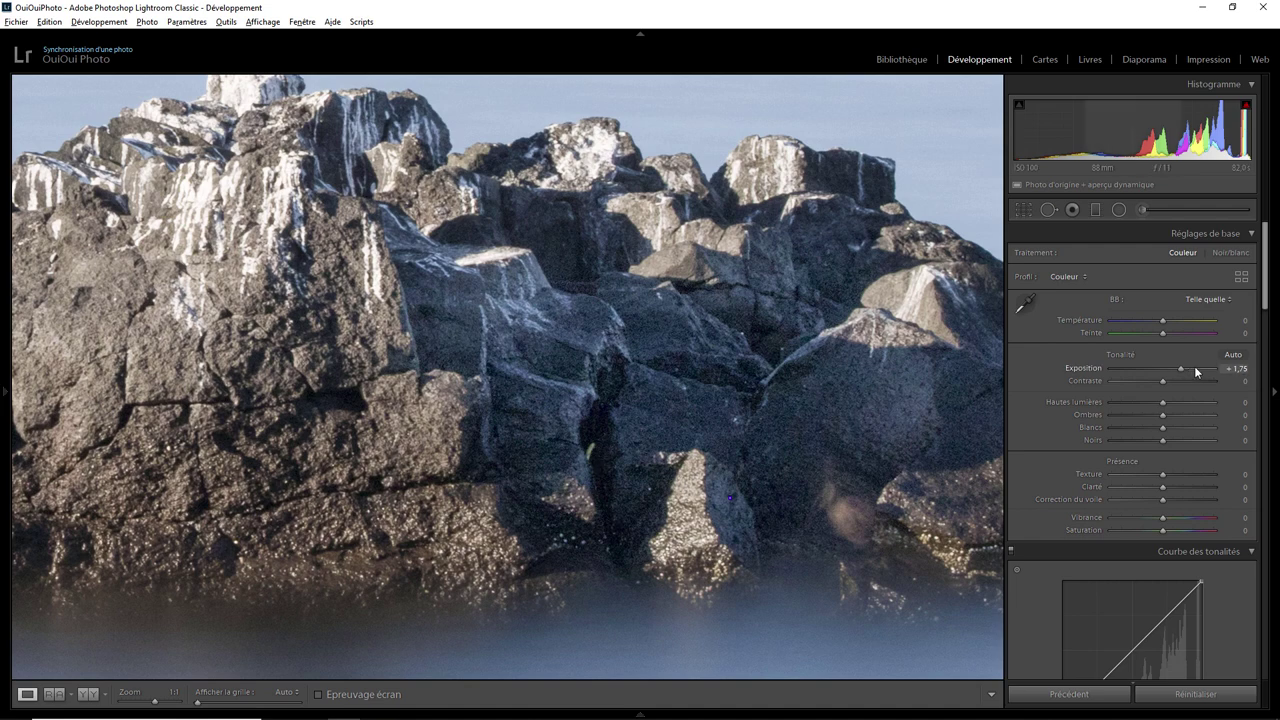
pyautogui.moveTo(1178, 371); pyautogui.dragTo(1203, 370)
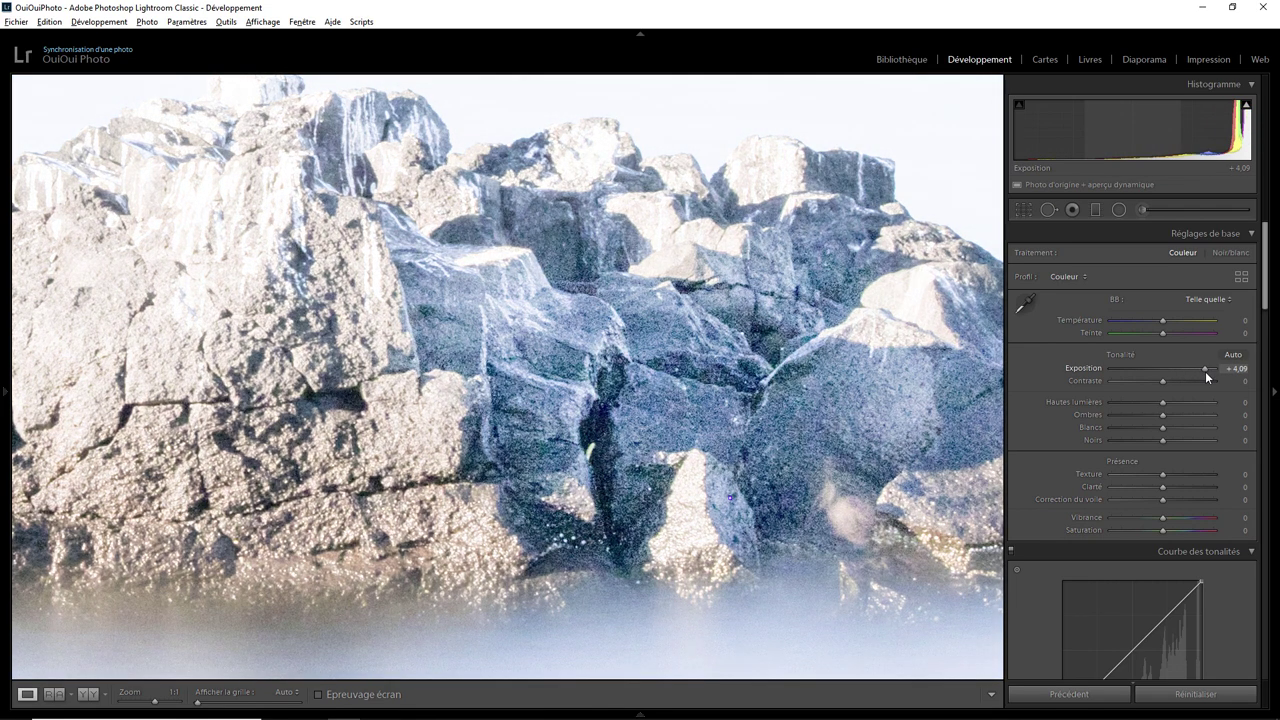
pyautogui.moveTo(1203, 370); pyautogui.dragTo(1202, 371)
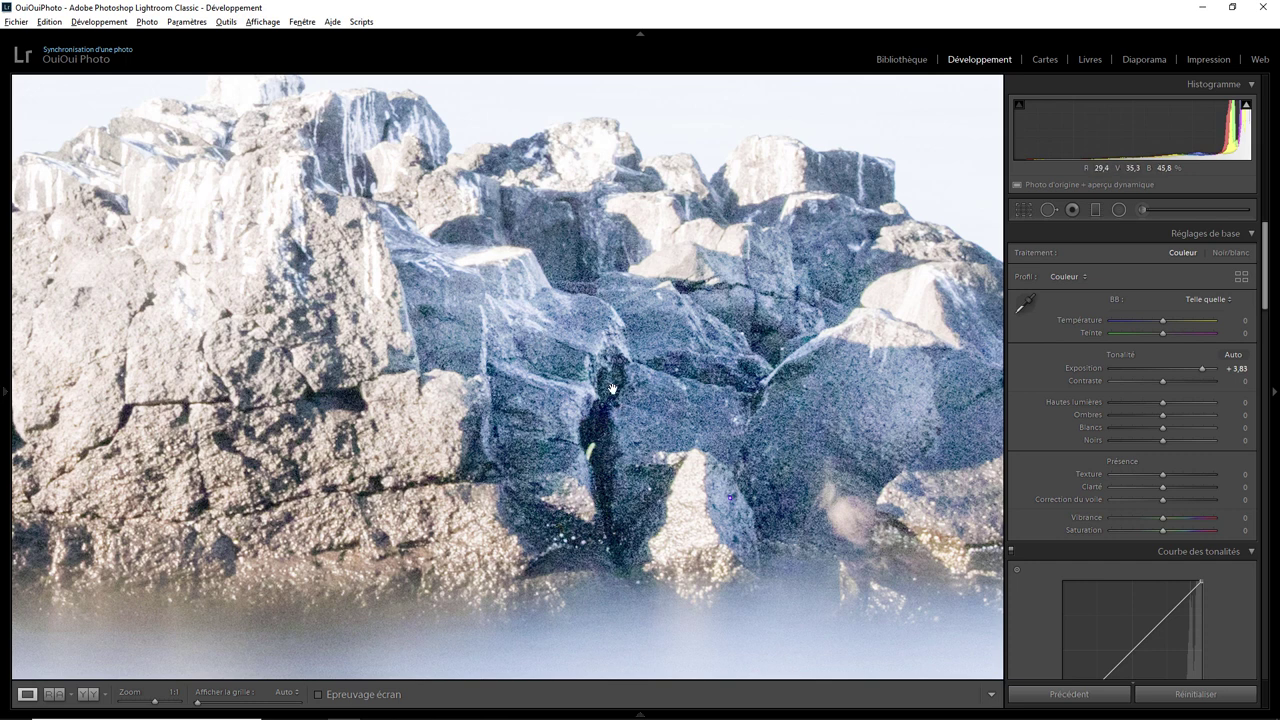
pyautogui.doubleClick(1203, 368)
pyautogui.click(744, 240)
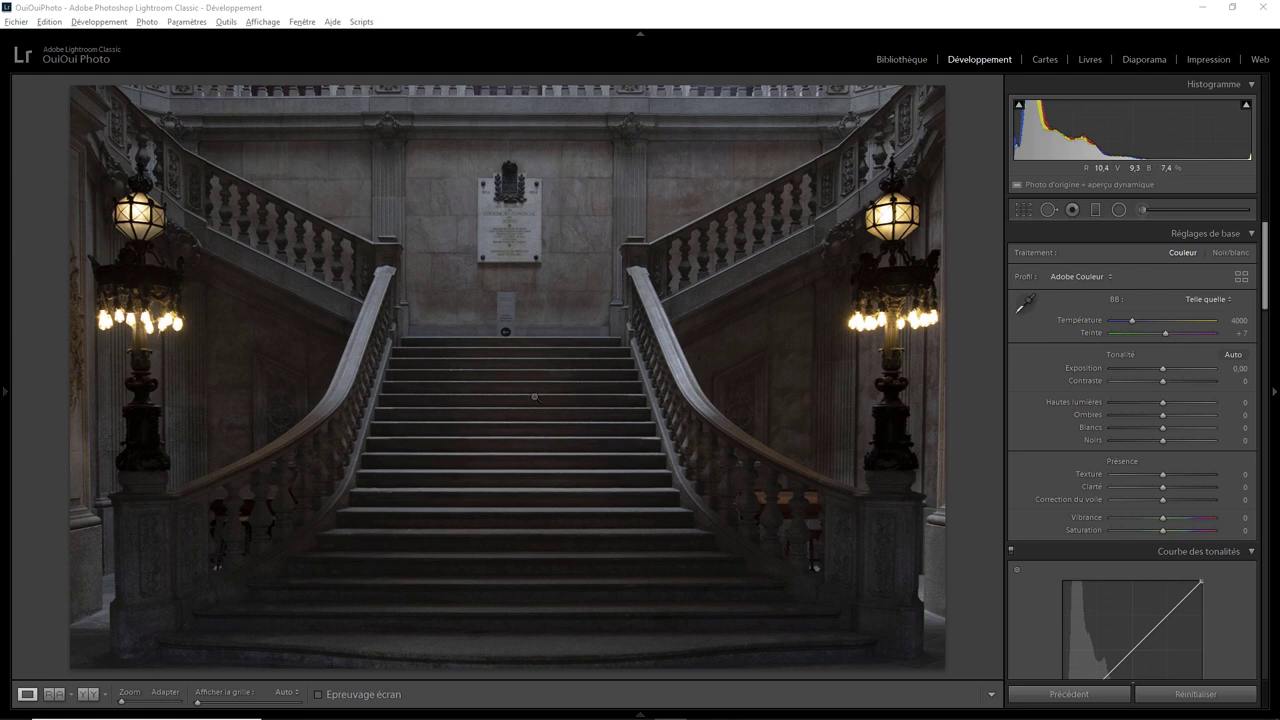
pyautogui.moveTo(1163, 369)
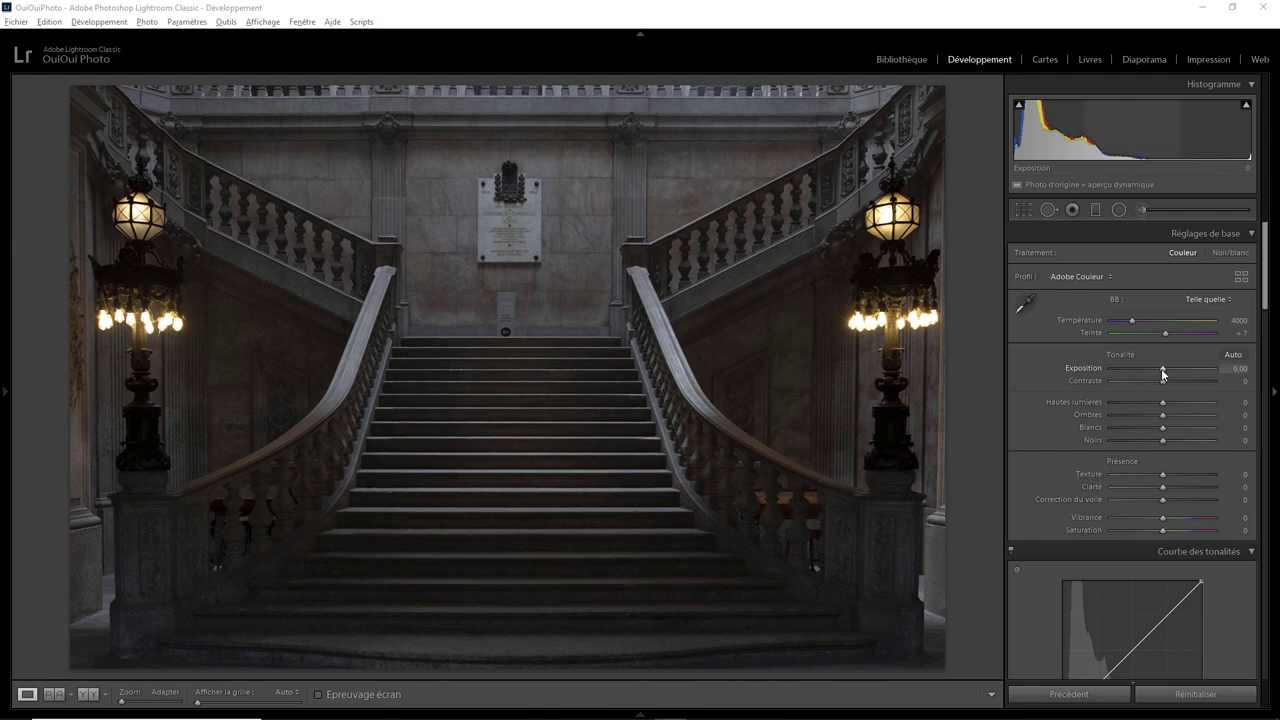
pyautogui.moveTo(1163, 370); pyautogui.dragTo(1170, 369)
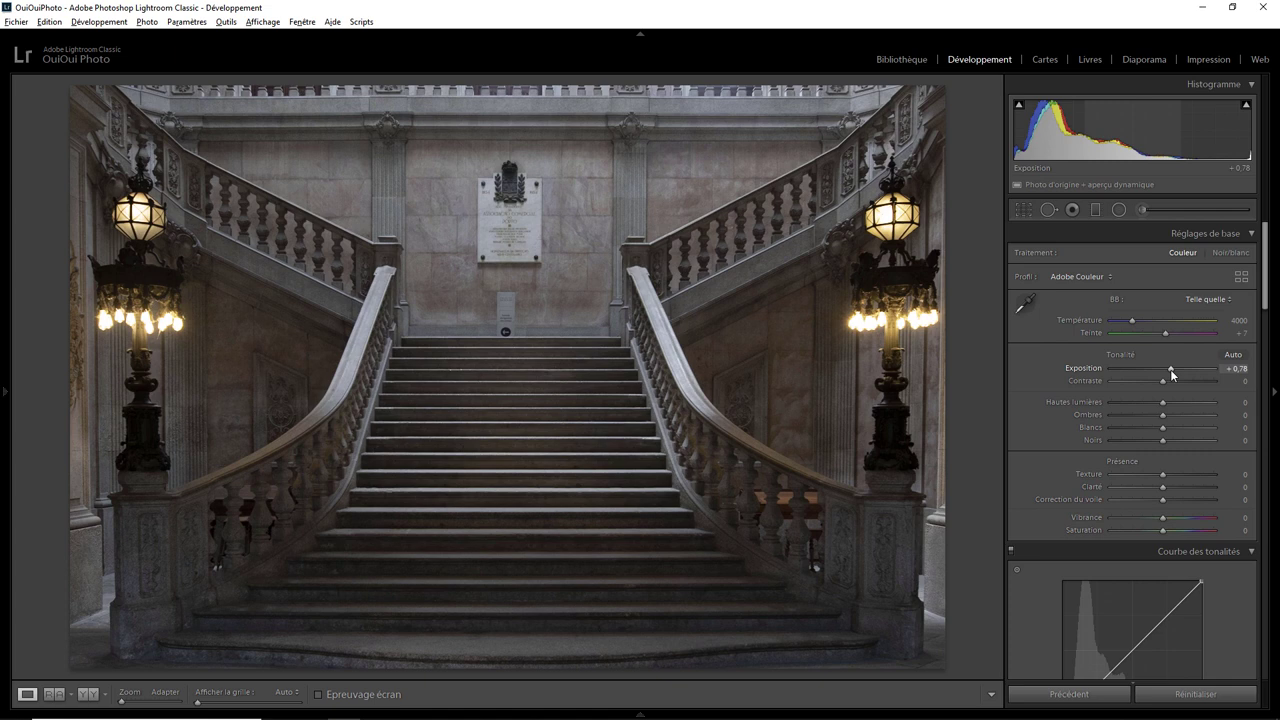
pyautogui.doubleClick(1170, 369)
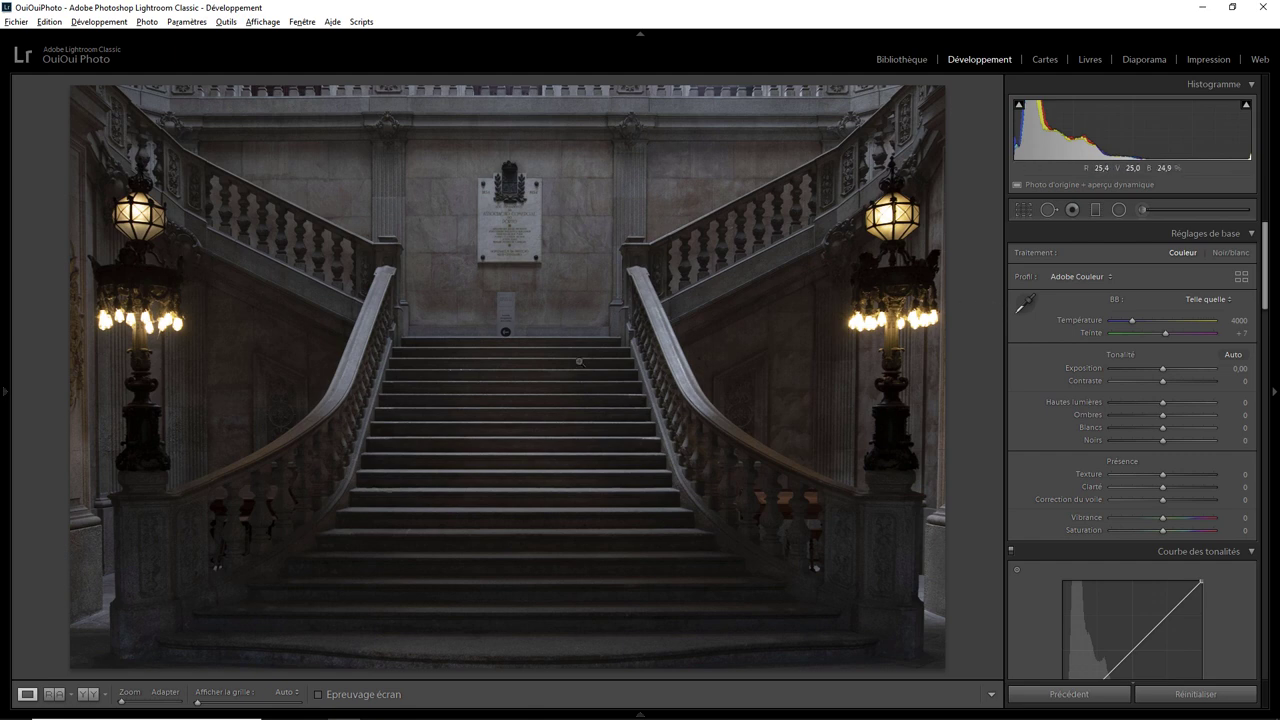
# - Brighten the staircase photo's exposure to +0,97
pyautogui.moveTo(1162, 368); pyautogui.dragTo(1173, 368)
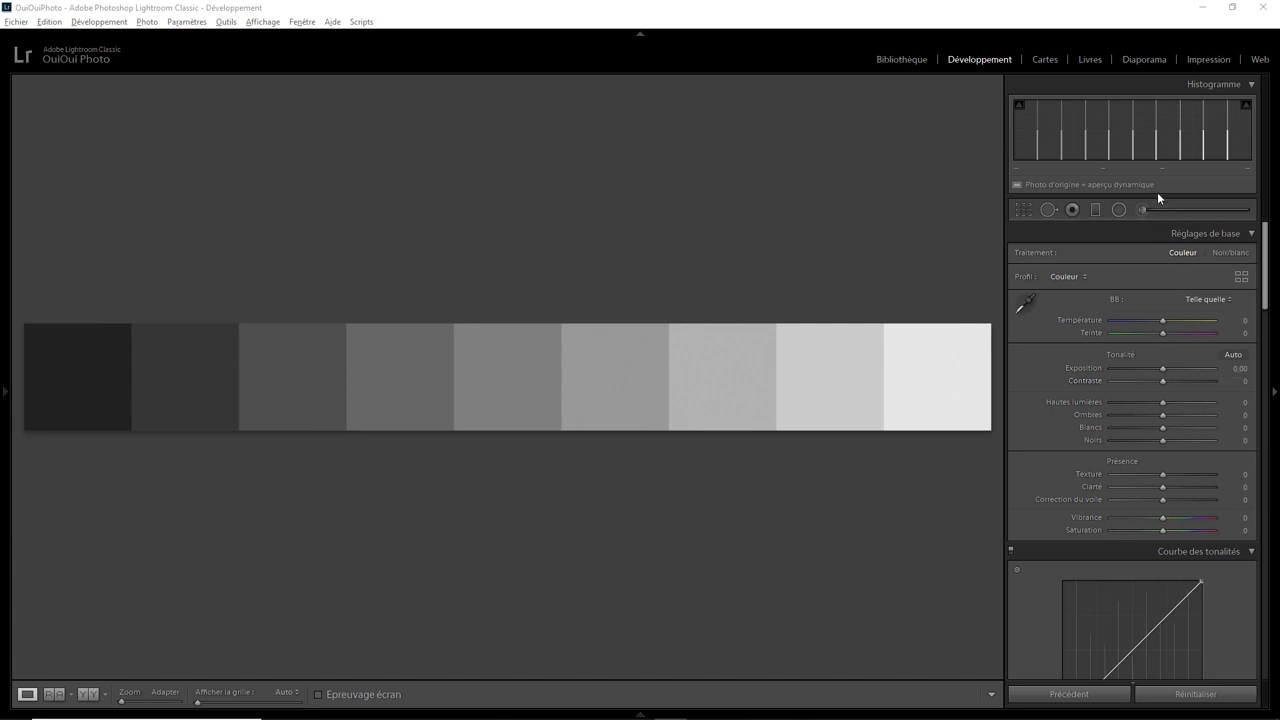
# - Test the grey strip's contrast at +100 and -100, reset it to 0, then switch to Bibliothèque
pyautogui.moveTo(1162, 381); pyautogui.dragTo(1228, 384)
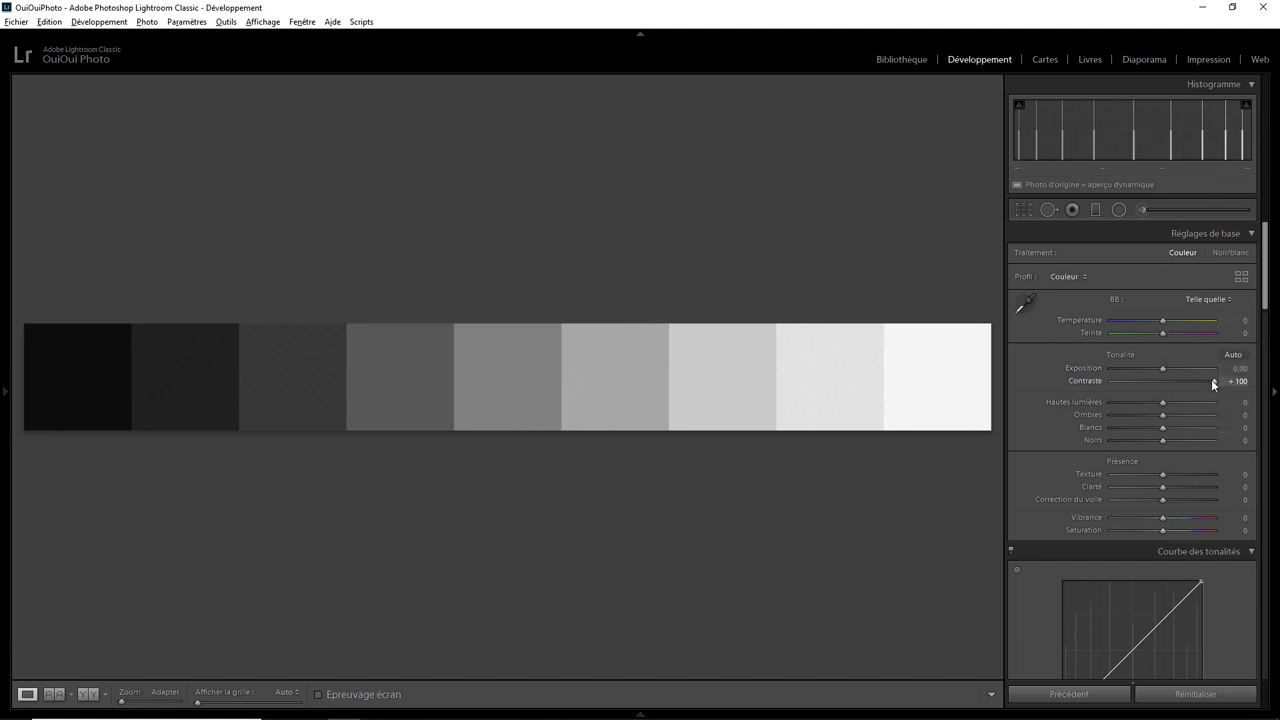
pyautogui.moveTo(1214, 384); pyautogui.dragTo(1090, 383)
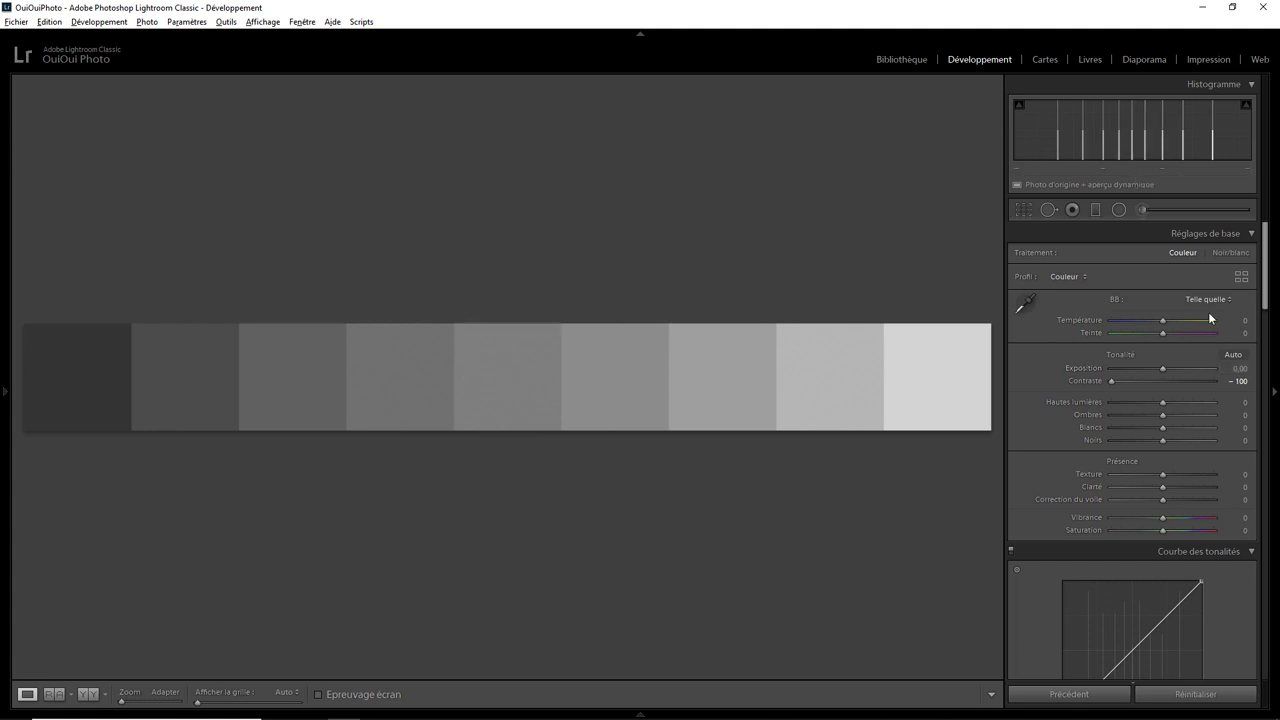
pyautogui.doubleClick(1112, 380)
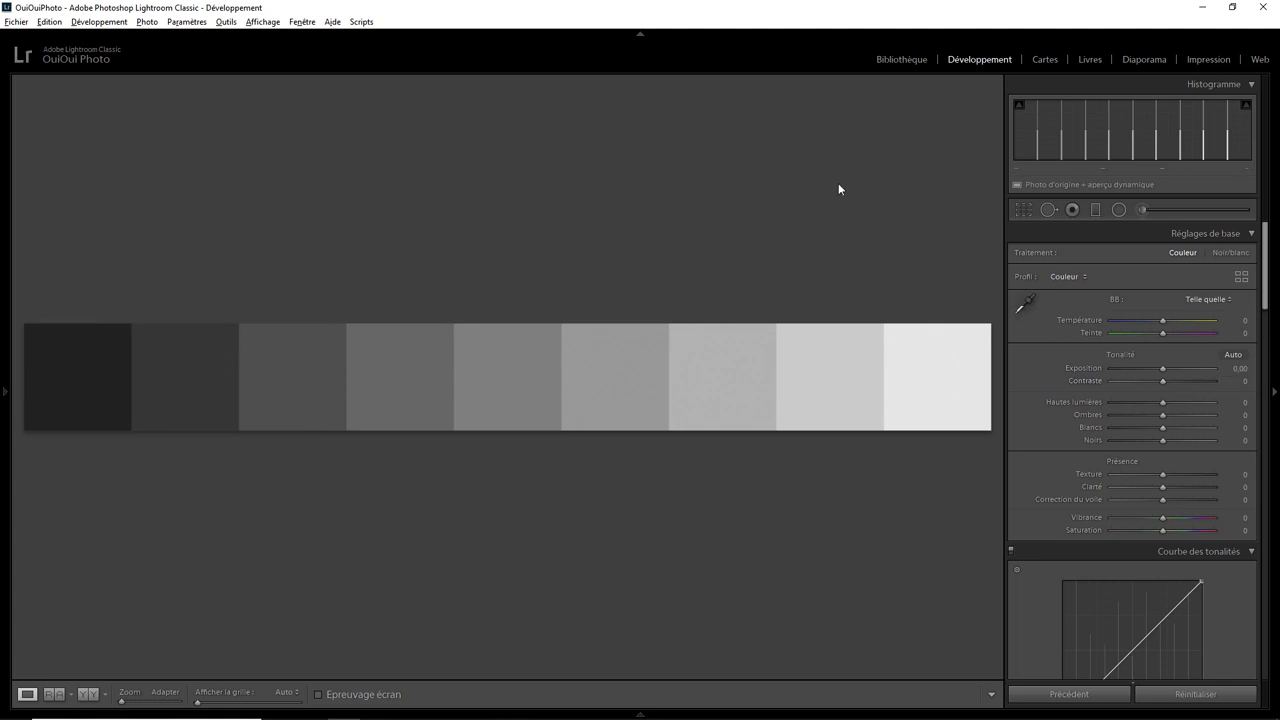
pyautogui.click(902, 60)
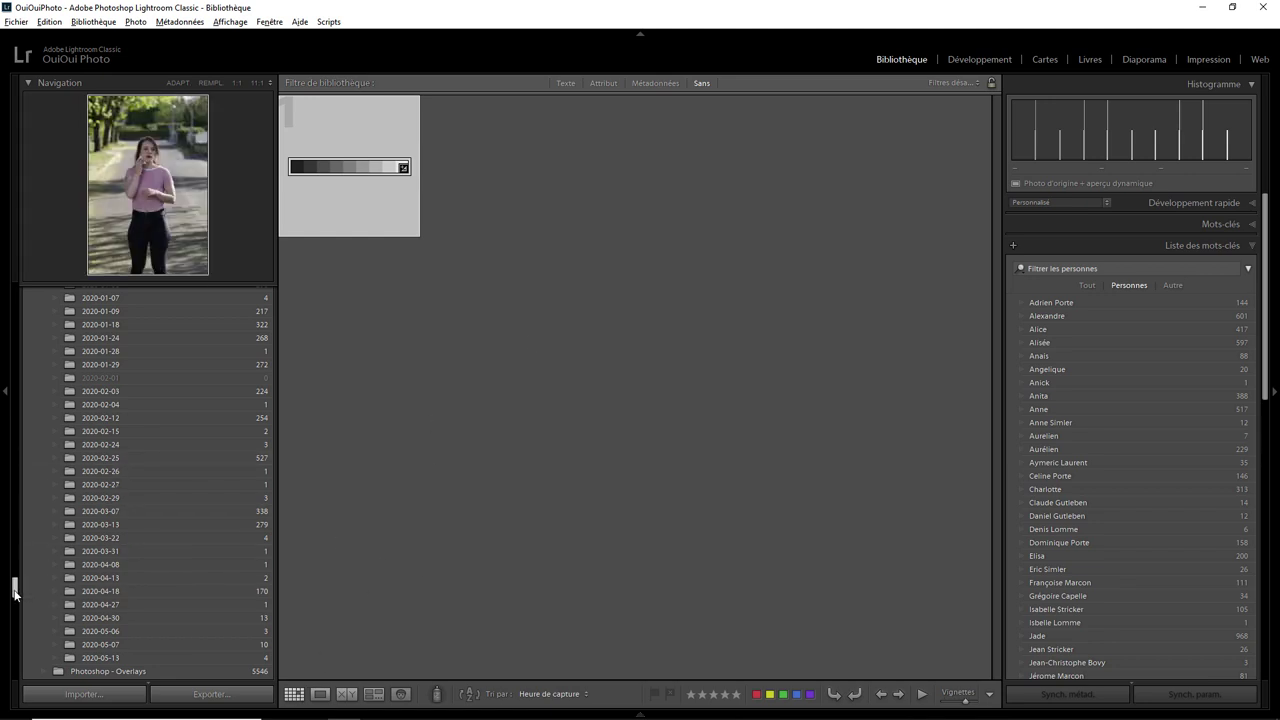
# - Open the grey squares image from folder 2020-05-13 in Développement and reset Contraste to 0
pyautogui.scroll(-5, 15, 590)
pyautogui.scroll(-2, 15, 590)
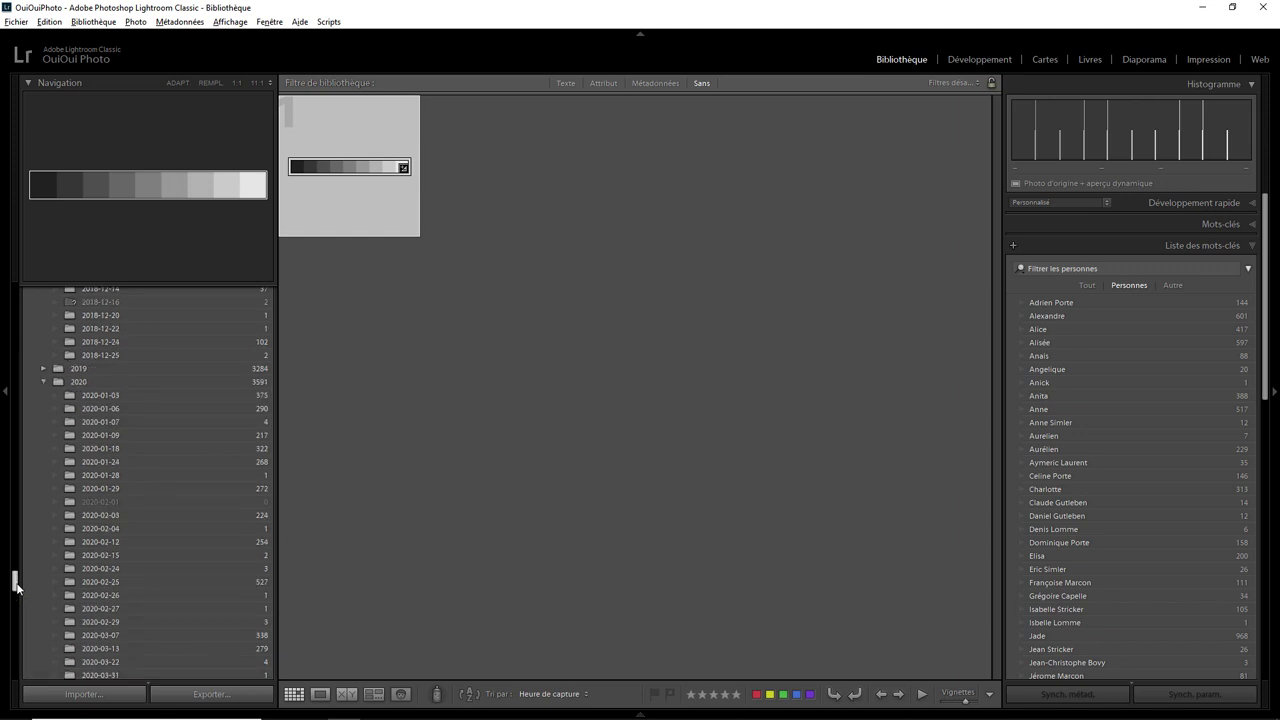
pyautogui.scroll(-1, 15, 590)
pyautogui.click(103, 549)
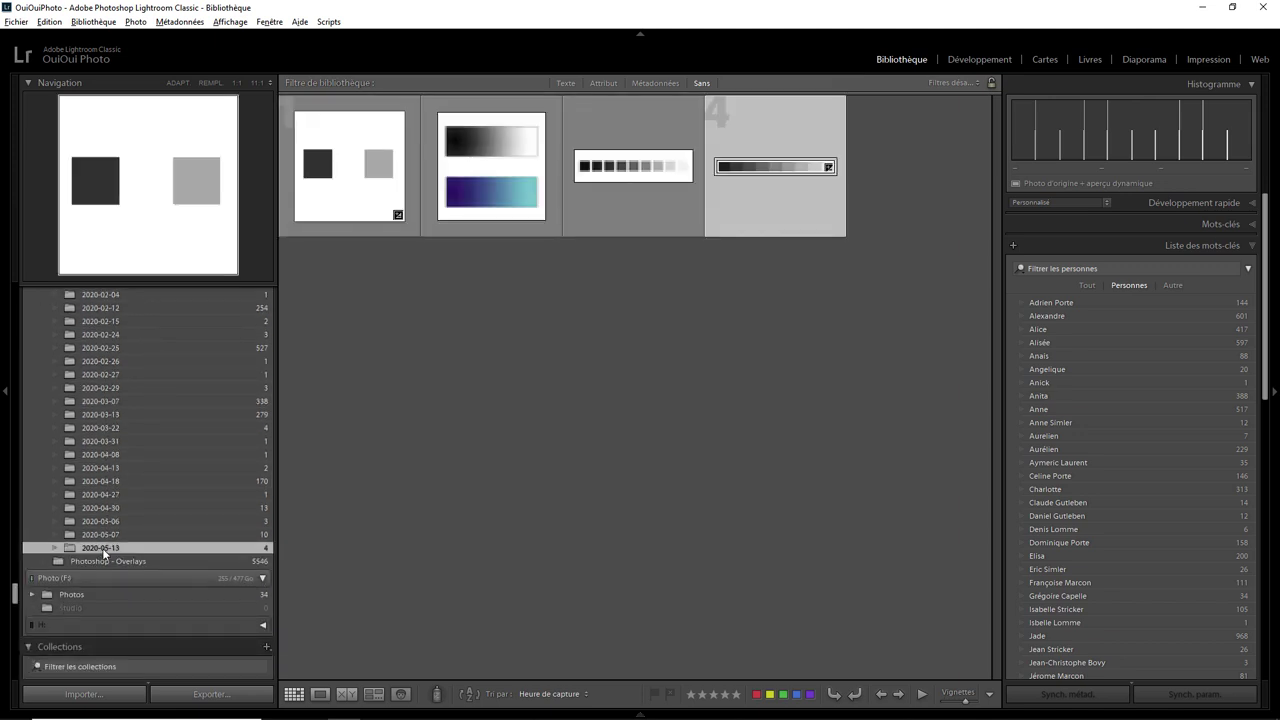
pyautogui.doubleClick(628, 201)
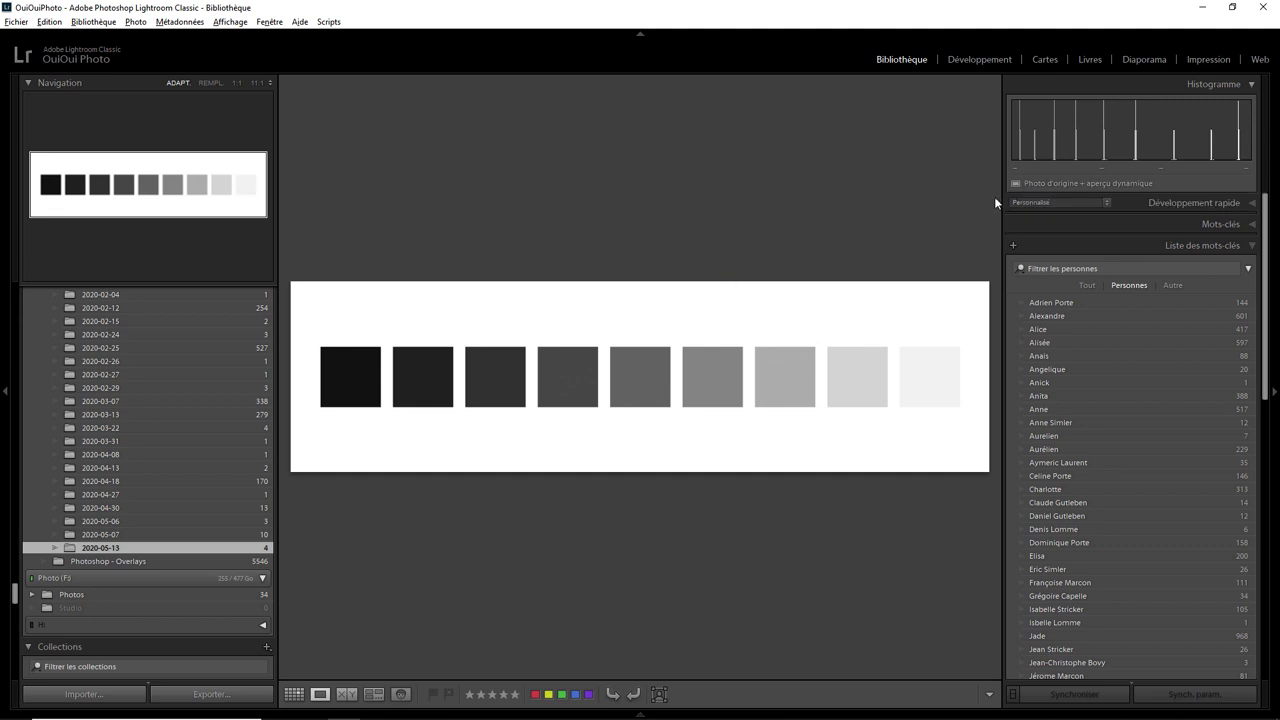
pyautogui.click(987, 56)
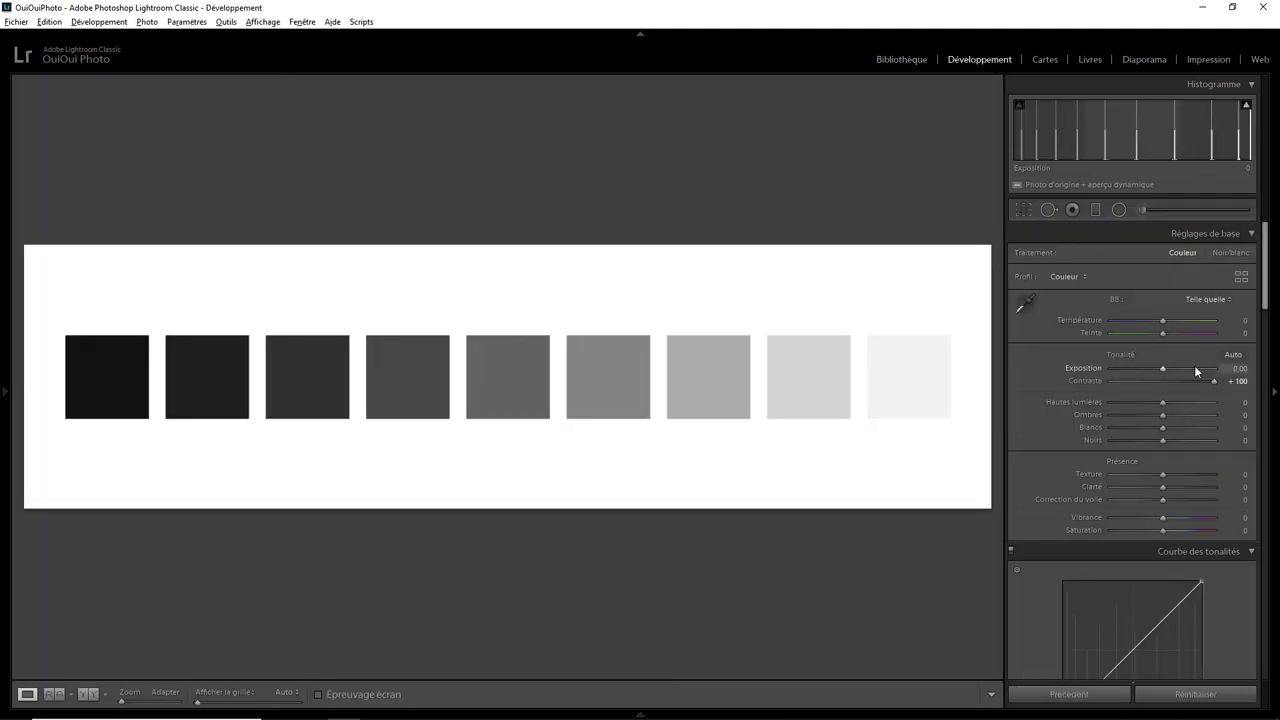
pyautogui.doubleClick(1216, 383)
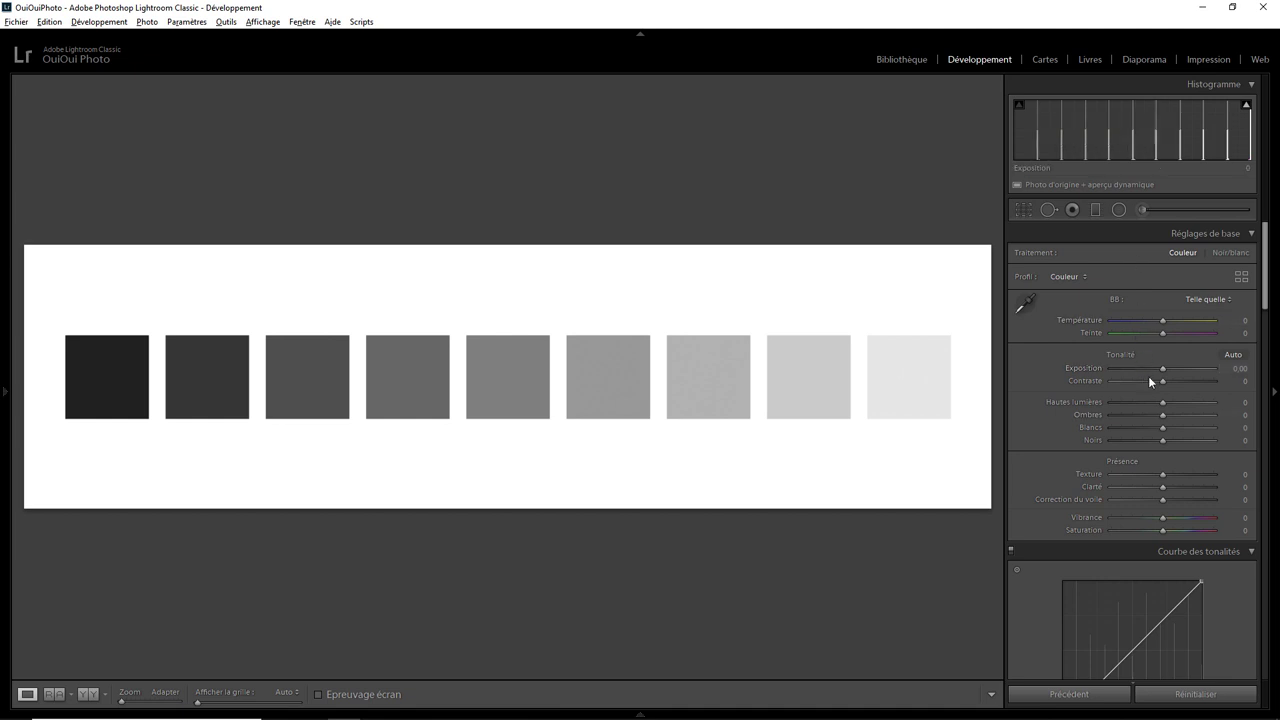
# - Push the grey squares' Contraste to +100, reset it to 0, then switch to Photoshop
pyautogui.moveTo(1165, 383); pyautogui.dragTo(1232, 381)
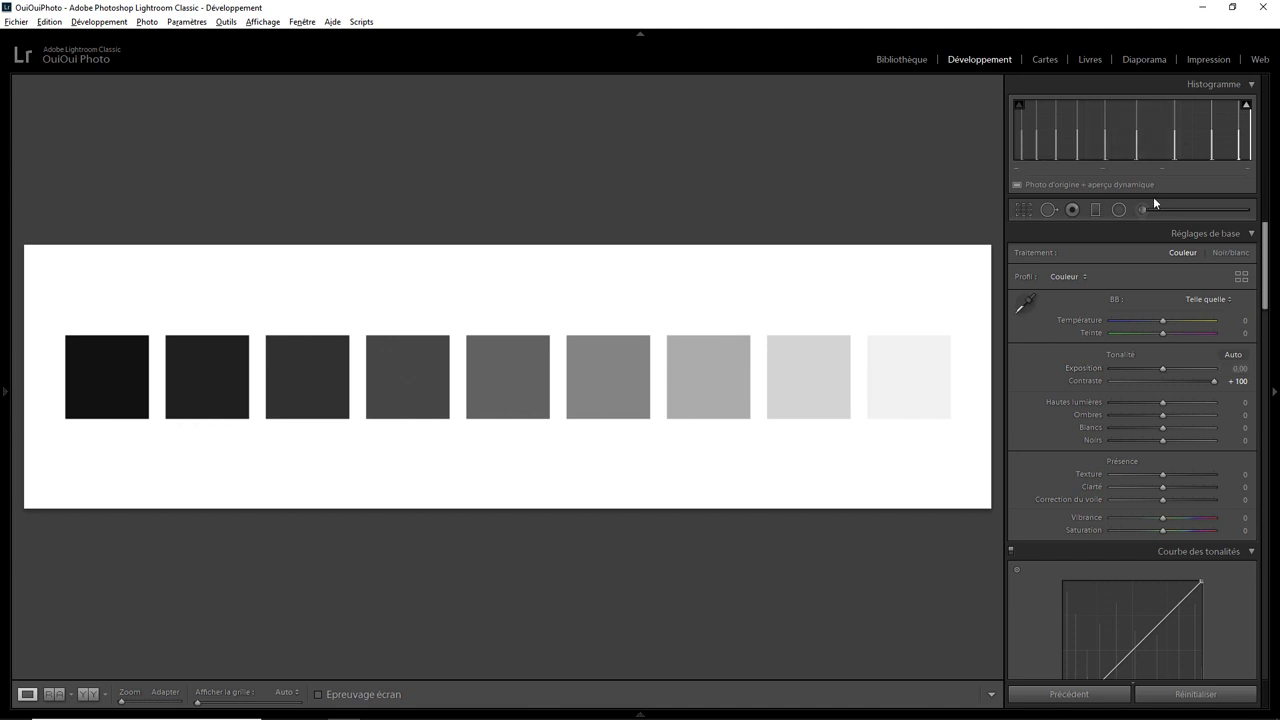
pyautogui.doubleClick(1213, 383)
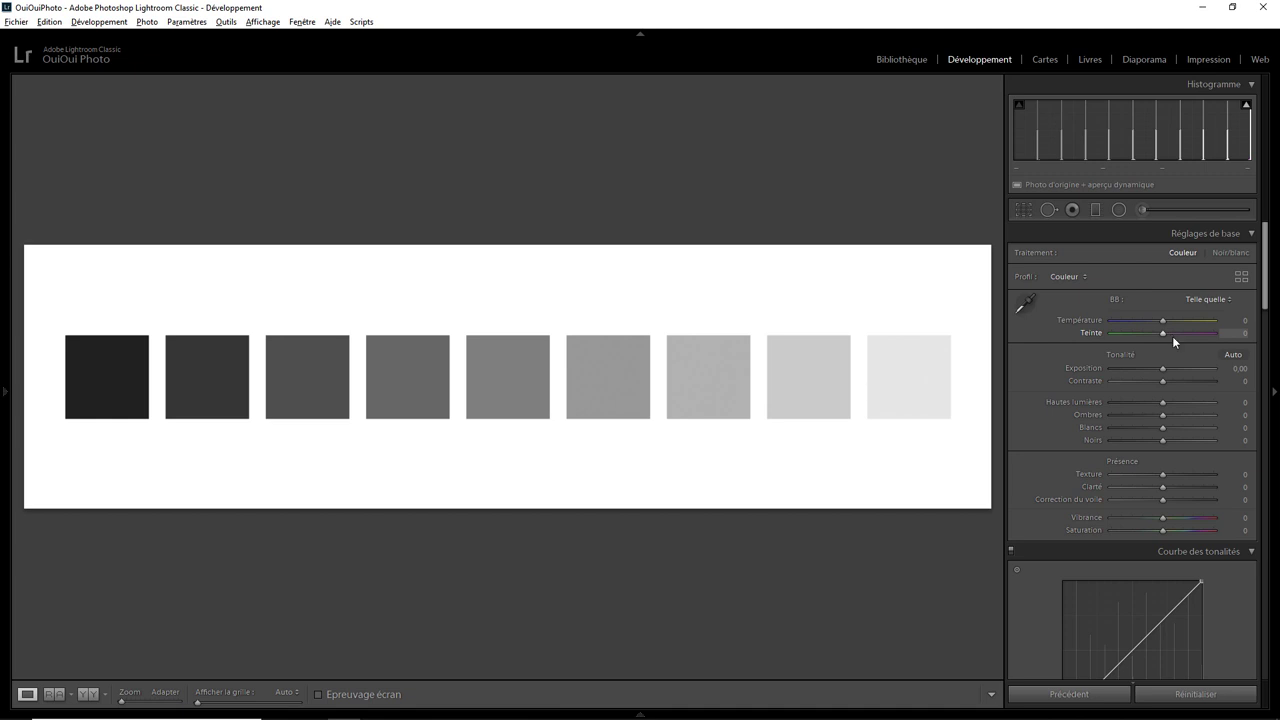
pyautogui.hotkey('alt', 'Tab')
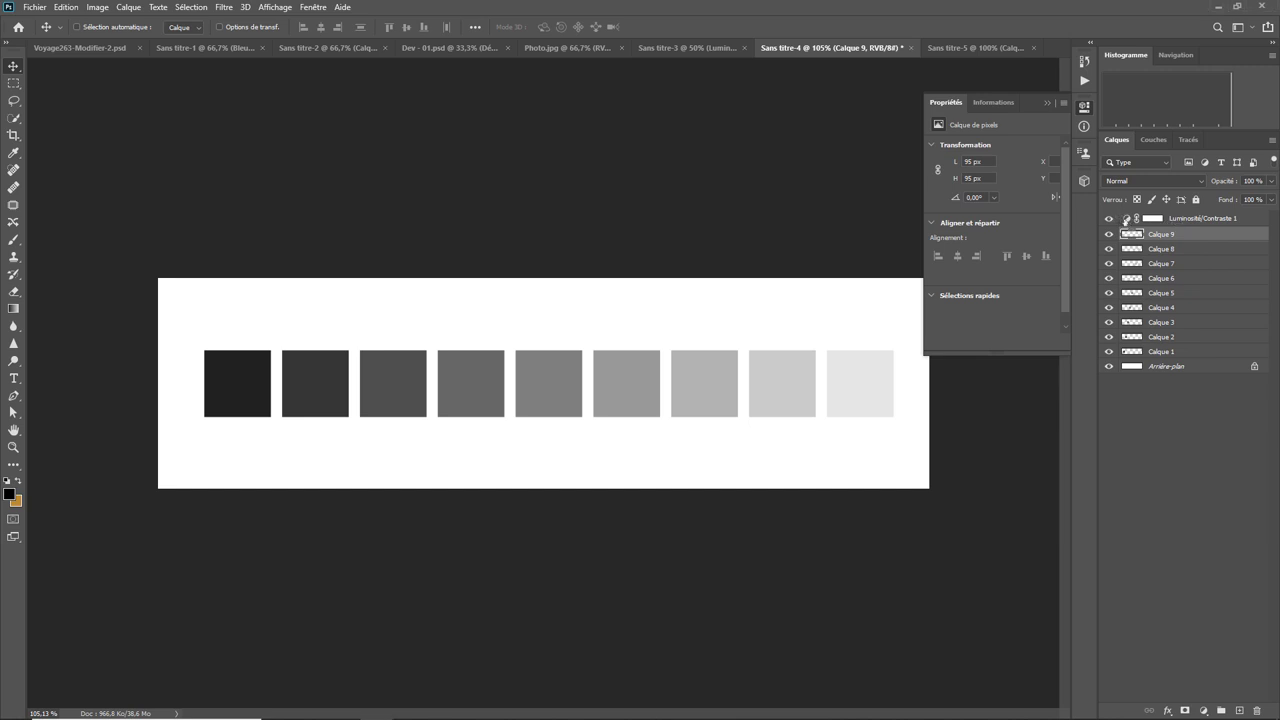
# - Lower the contrast of the Luminosité/Contraste 1 layer to 5
pyautogui.click(1126, 221)
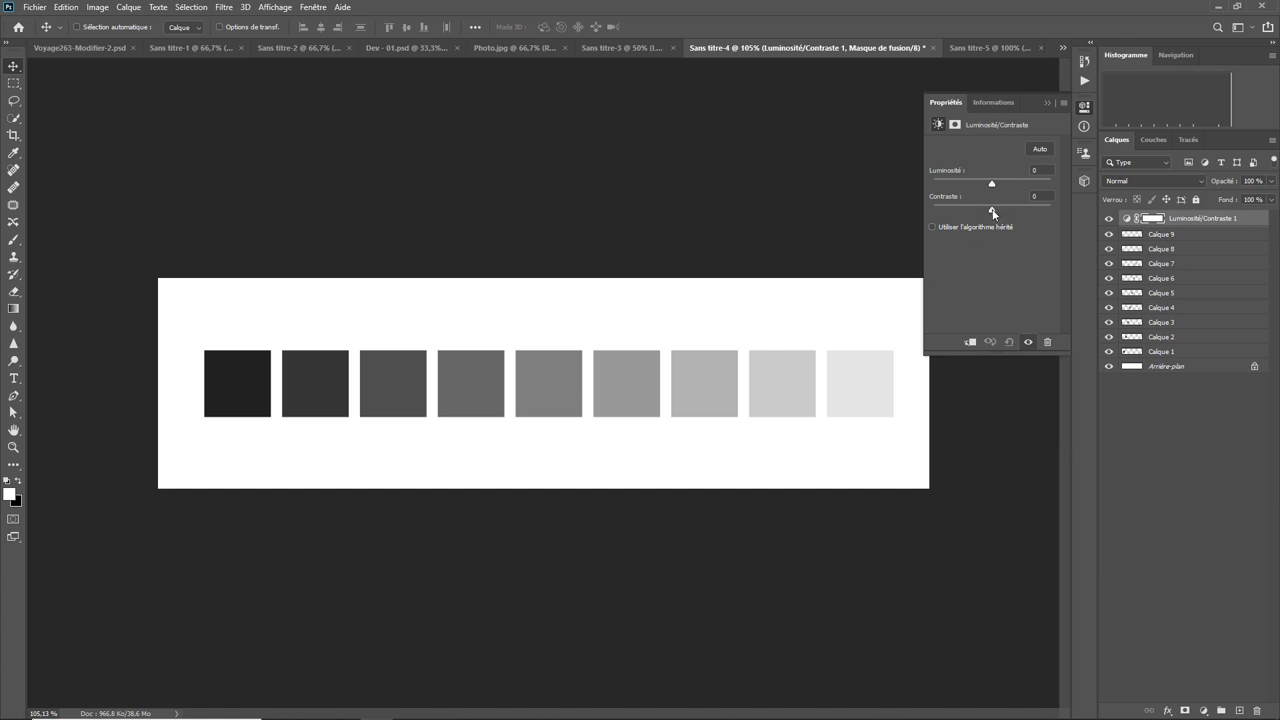
pyautogui.moveTo(993, 212)
pyautogui.mouseDown()
pyautogui.moveTo(910, 212)
pyautogui.moveTo(1058, 218)
pyautogui.moveTo(909, 211)
pyautogui.moveTo(1012, 215)
pyautogui.moveTo(990, 211)
pyautogui.mouseUp()
# - Enter 0 as the Luminosité/Contraste 1 contrast value
pyautogui.click(1035, 196)
pyautogui.write('0')
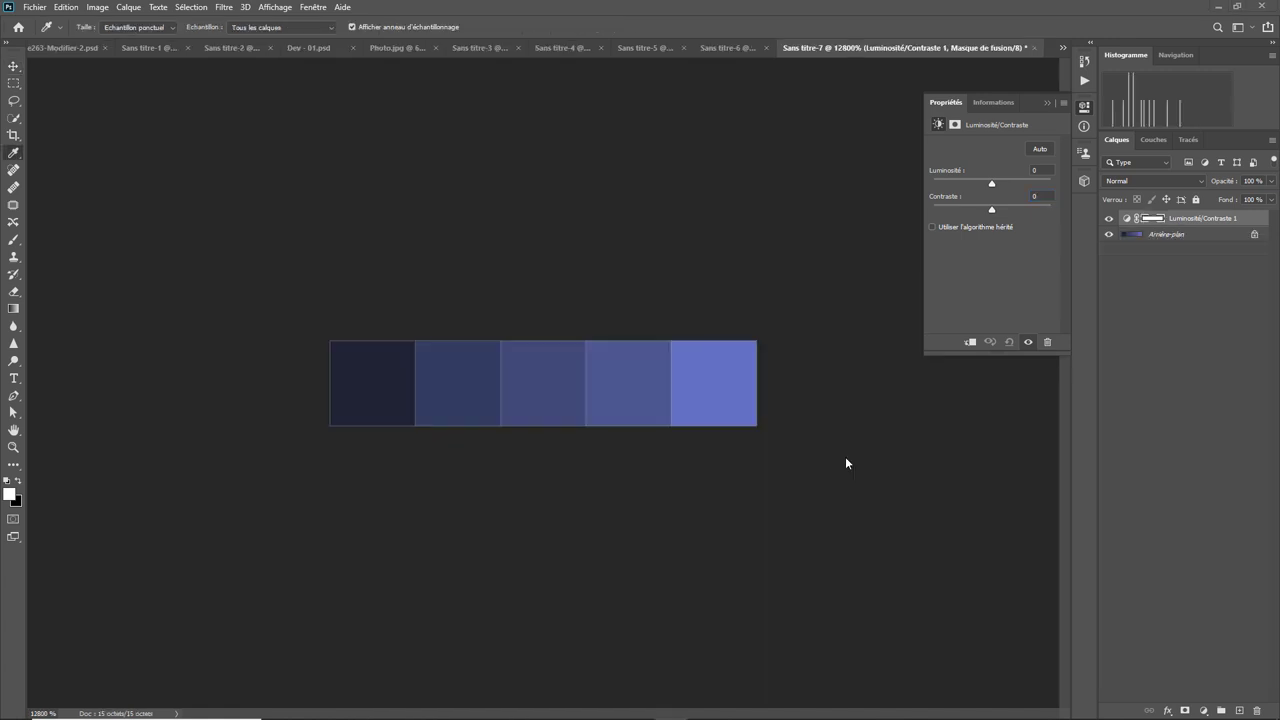
pyautogui.click(1167, 236)
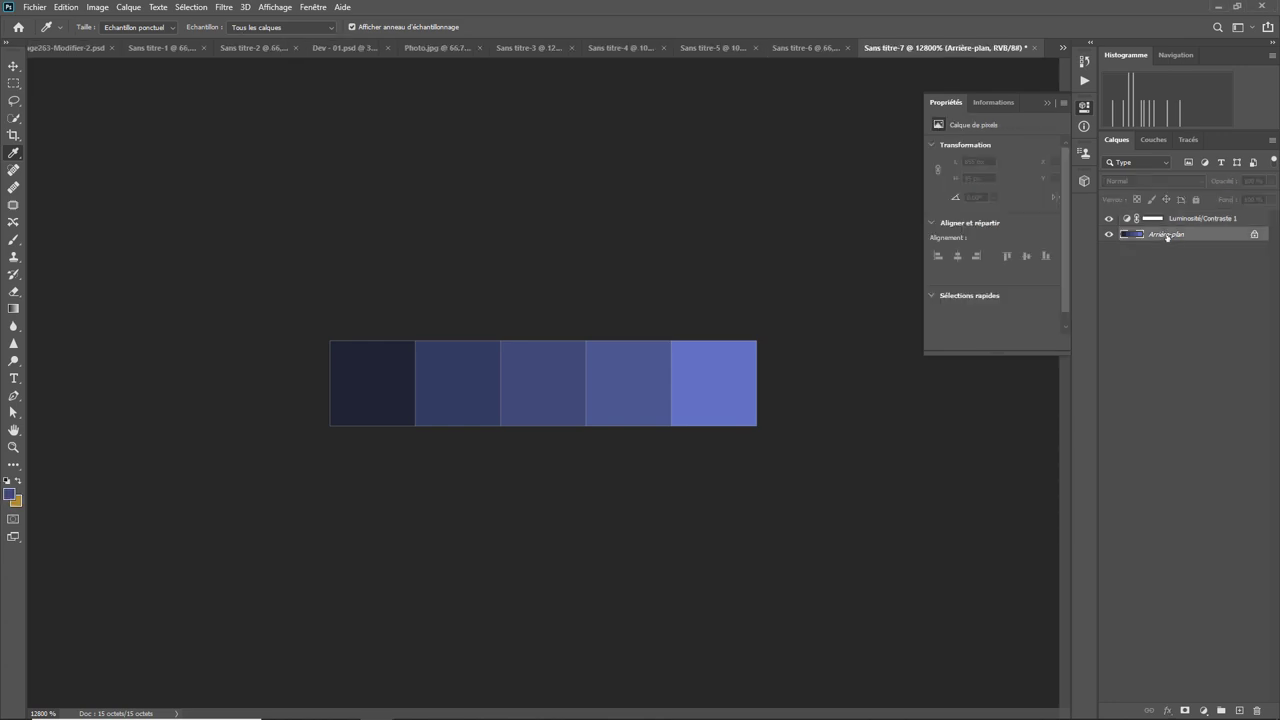
pyautogui.click(12, 493)
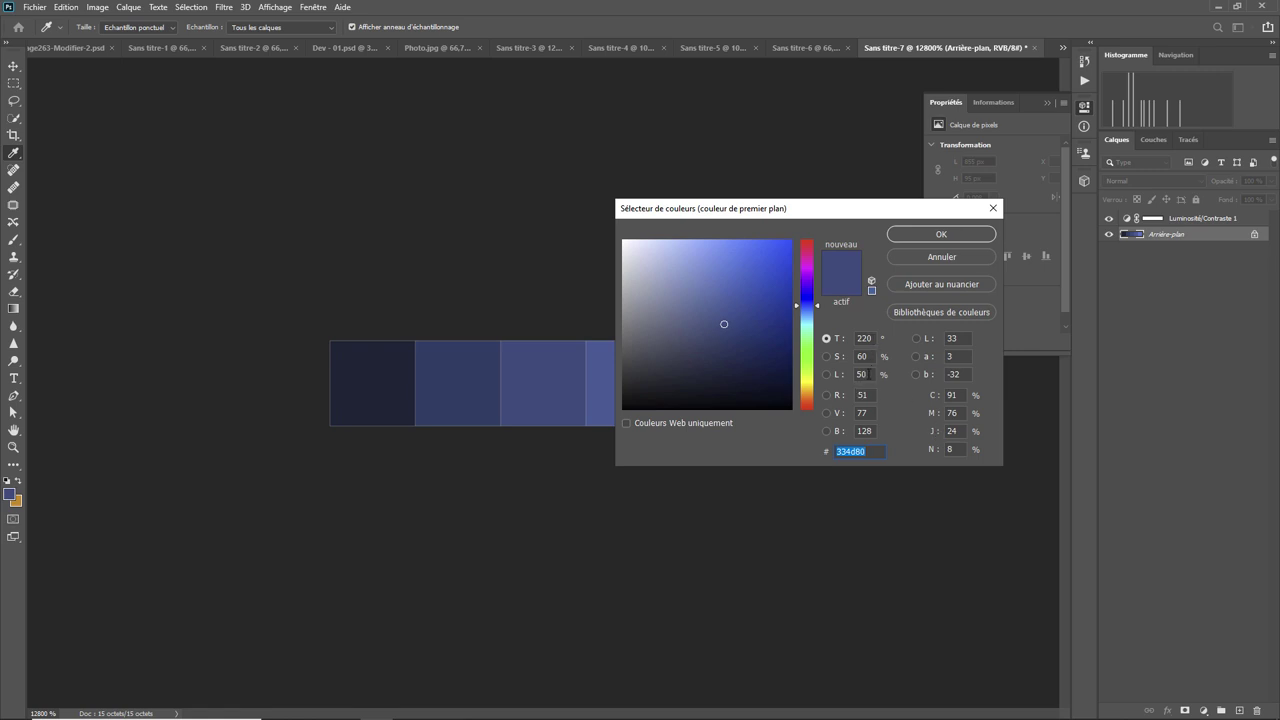
pyautogui.click(938, 257)
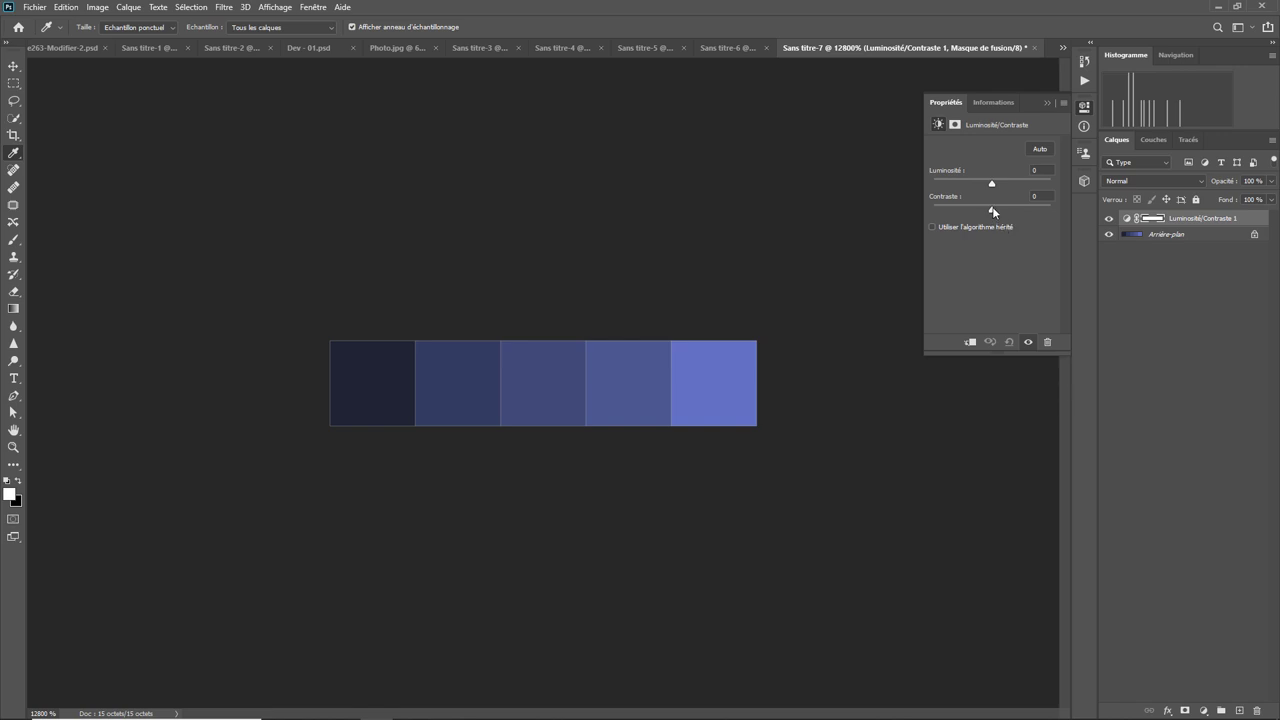
# - Sweep the blue squares' contrast up and down, leave it at 100, and select Arrière-plan
pyautogui.moveTo(1026, 209)
pyautogui.mouseDown()
pyautogui.moveTo(1049, 208)
pyautogui.moveTo(1014, 209)
pyautogui.moveTo(1051, 209)
pyautogui.mouseUp()
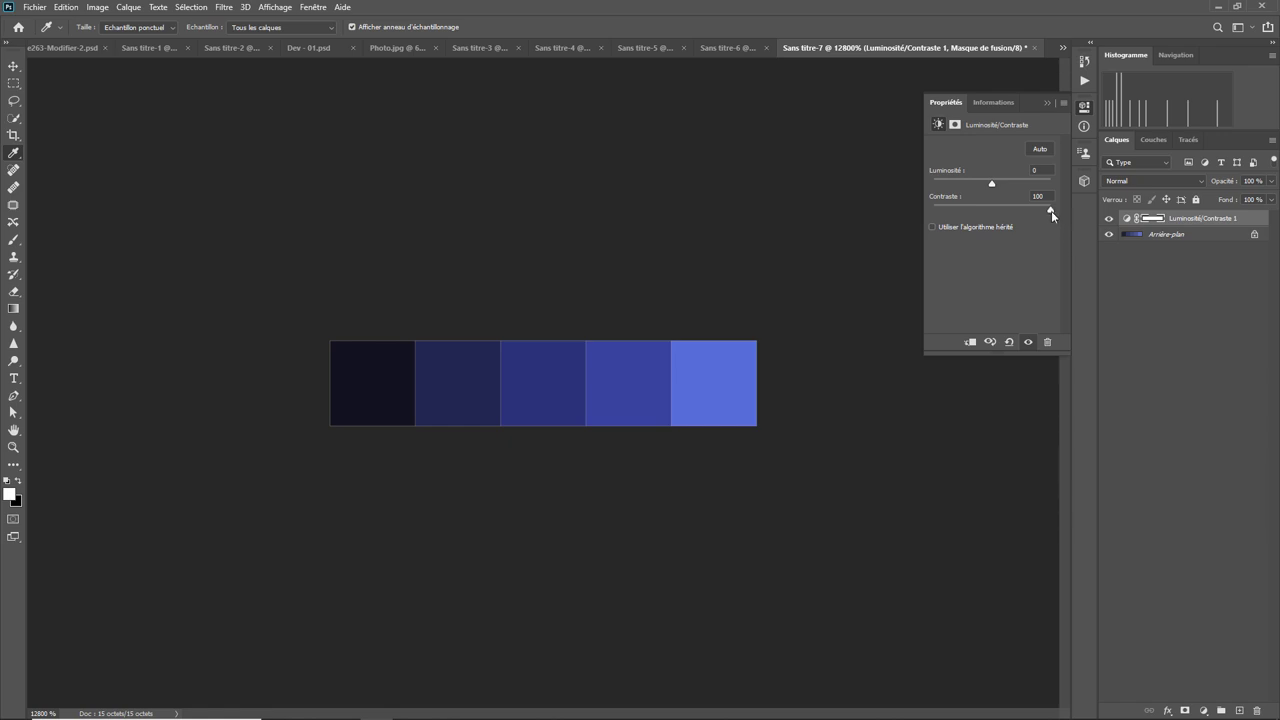
pyautogui.moveTo(1050, 209); pyautogui.dragTo(995, 205)
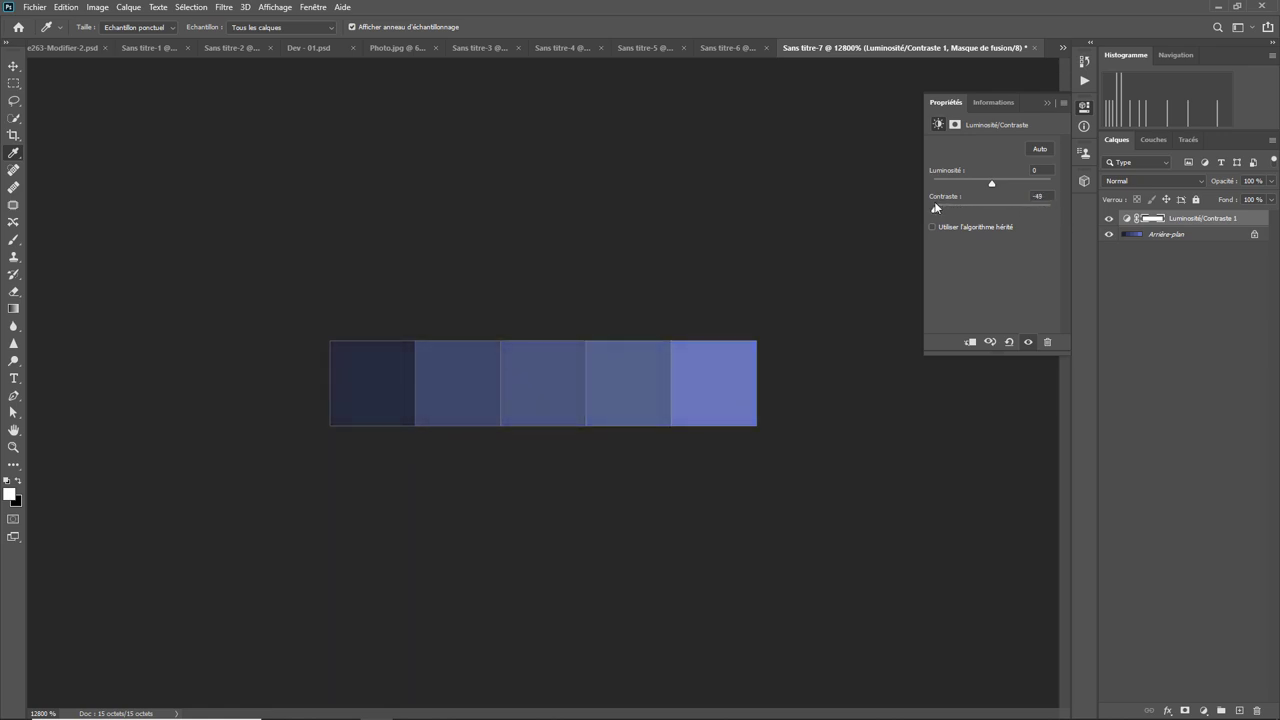
pyautogui.moveTo(940, 208)
pyautogui.mouseDown()
pyautogui.moveTo(1009, 207)
pyautogui.moveTo(970, 205)
pyautogui.moveTo(994, 211)
pyautogui.mouseUp()
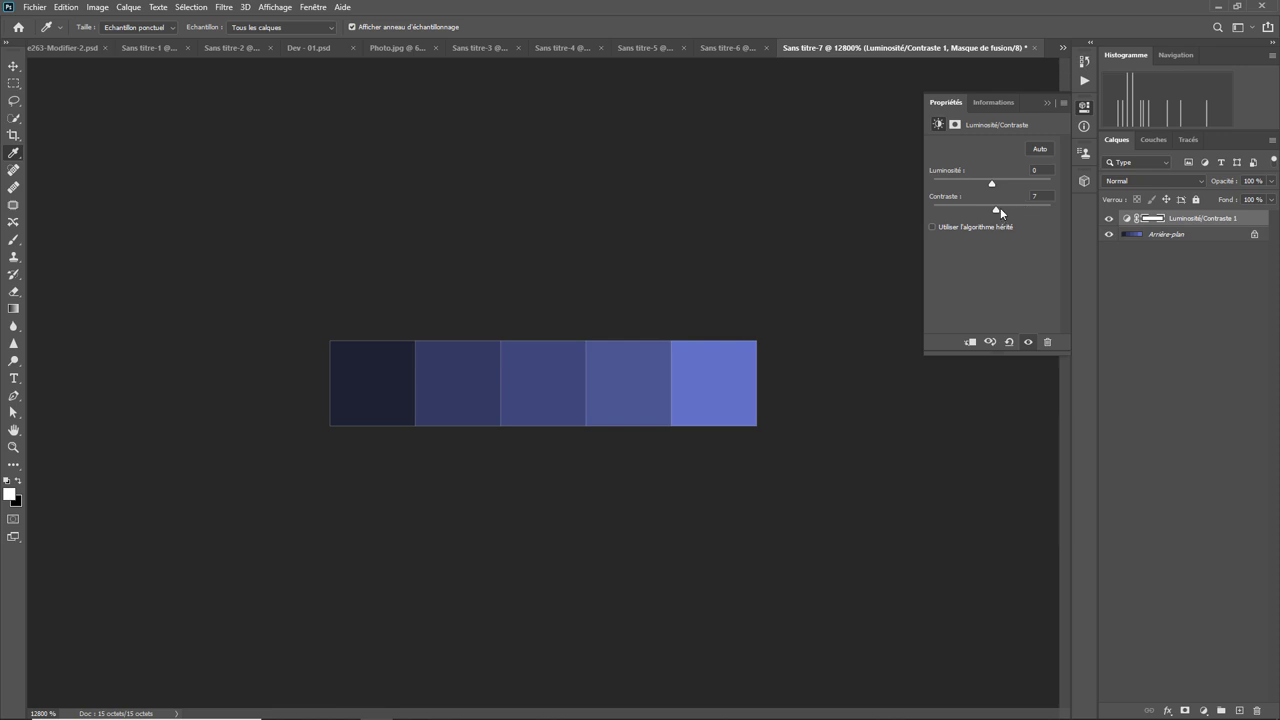
pyautogui.moveTo(997, 209); pyautogui.dragTo(1055, 213)
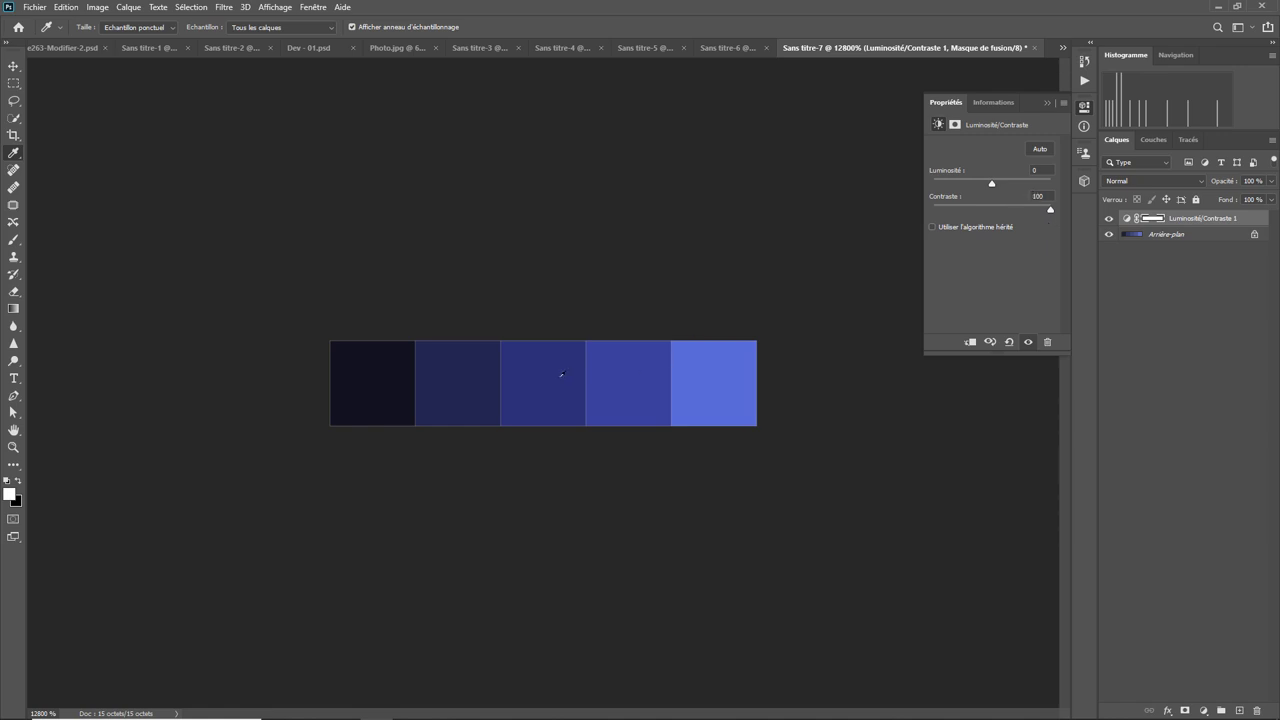
pyautogui.click(1170, 234)
pyautogui.click(551, 366)
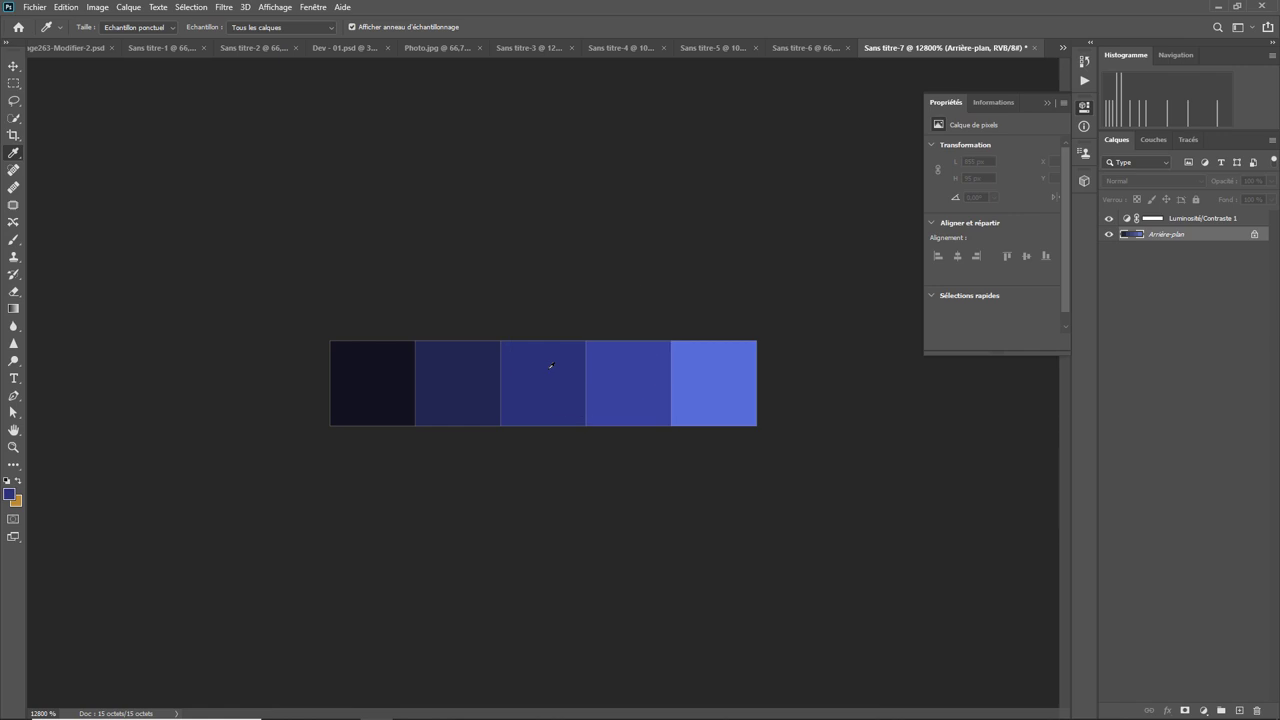
# - Sample the light blue square as the foreground colour and check its #3c76e3 value in the Color Picker
pyautogui.click(12, 493)
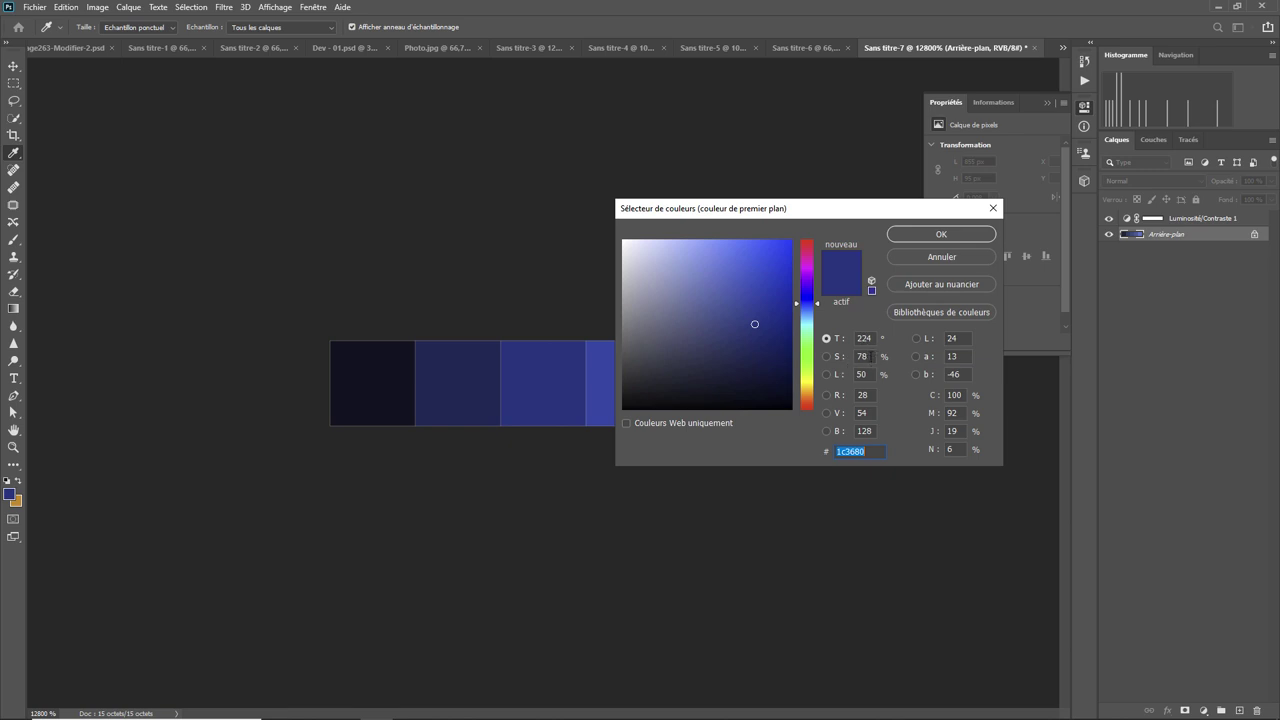
pyautogui.click(940, 257)
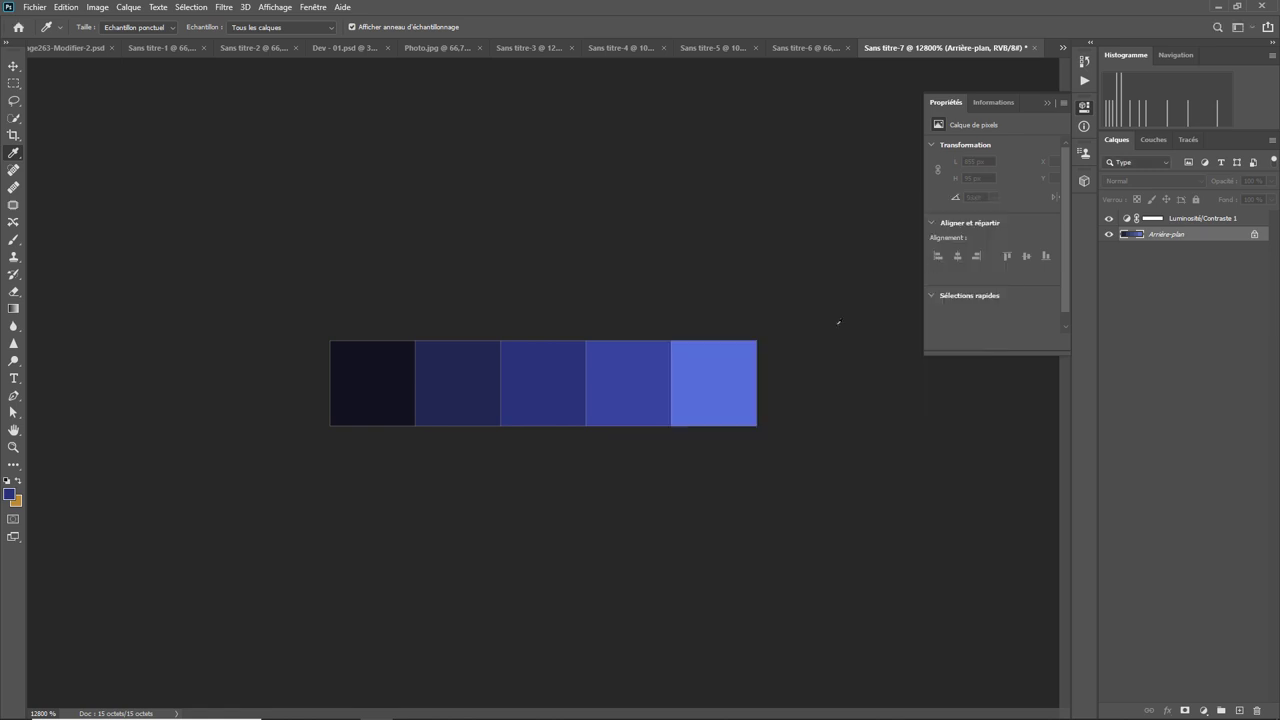
pyautogui.click(722, 380)
pyautogui.click(9, 494)
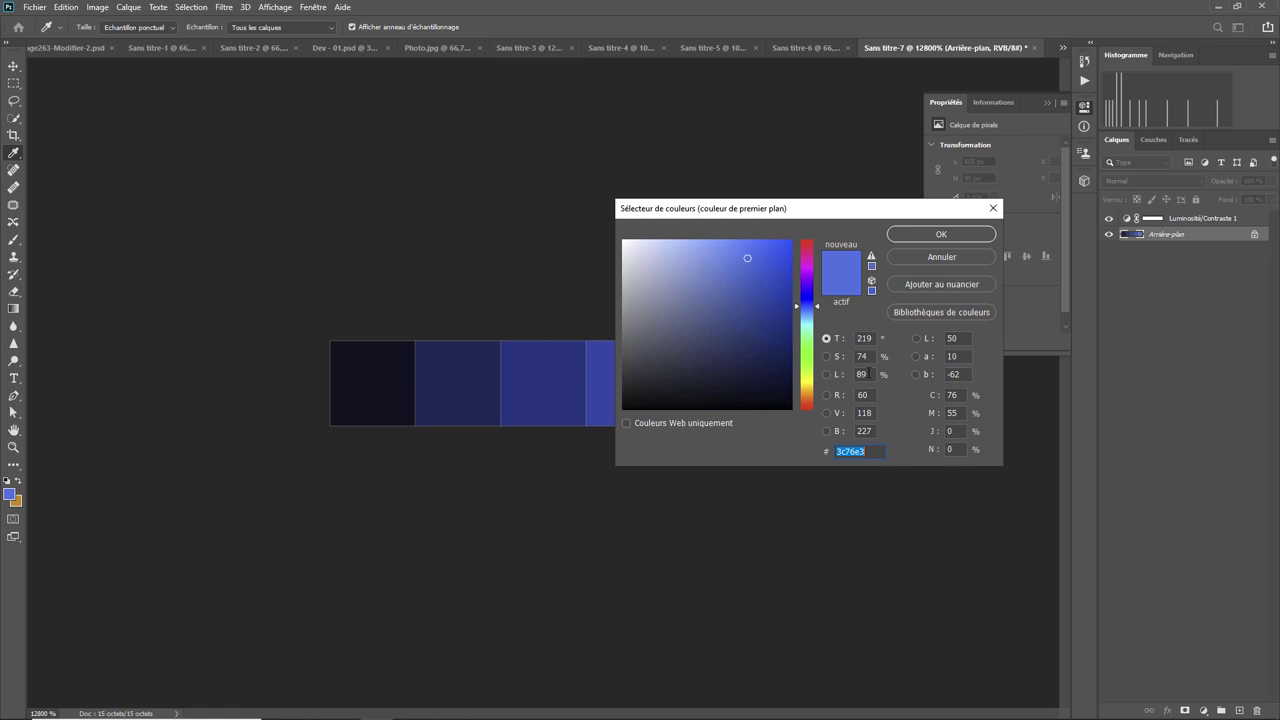
pyautogui.moveTo(843, 216); pyautogui.dragTo(695, 452)
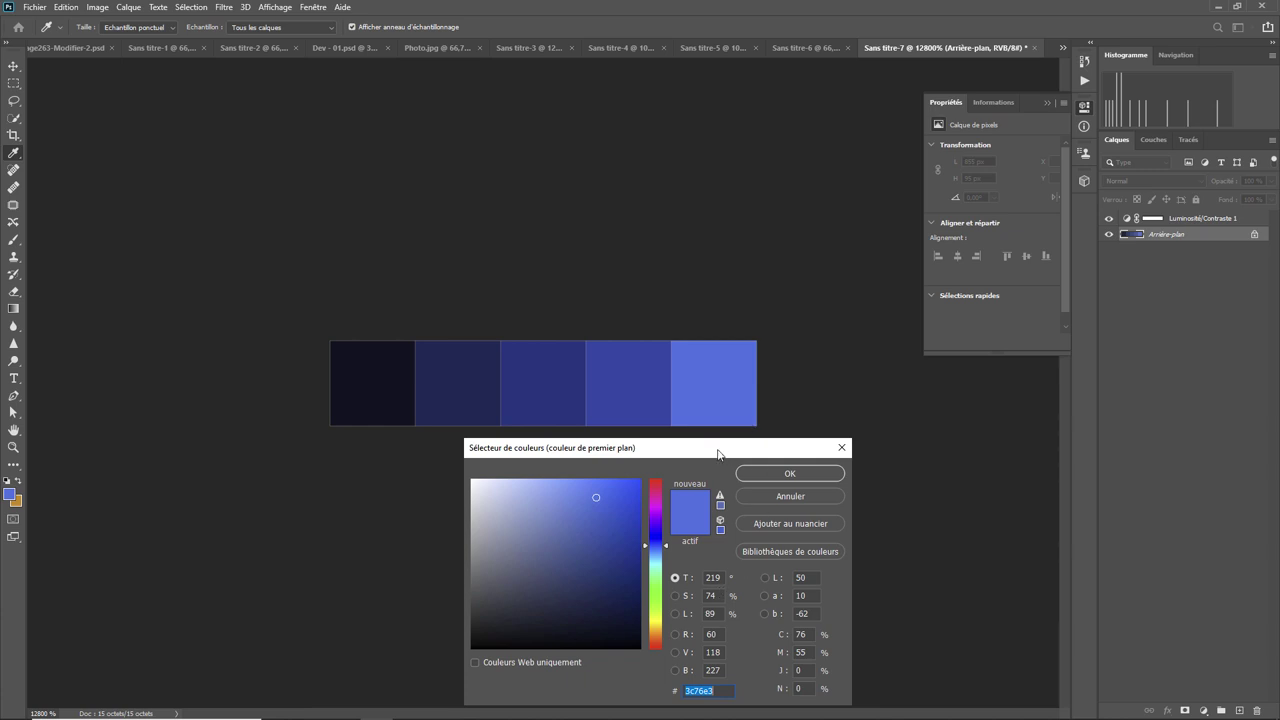
pyautogui.click(780, 497)
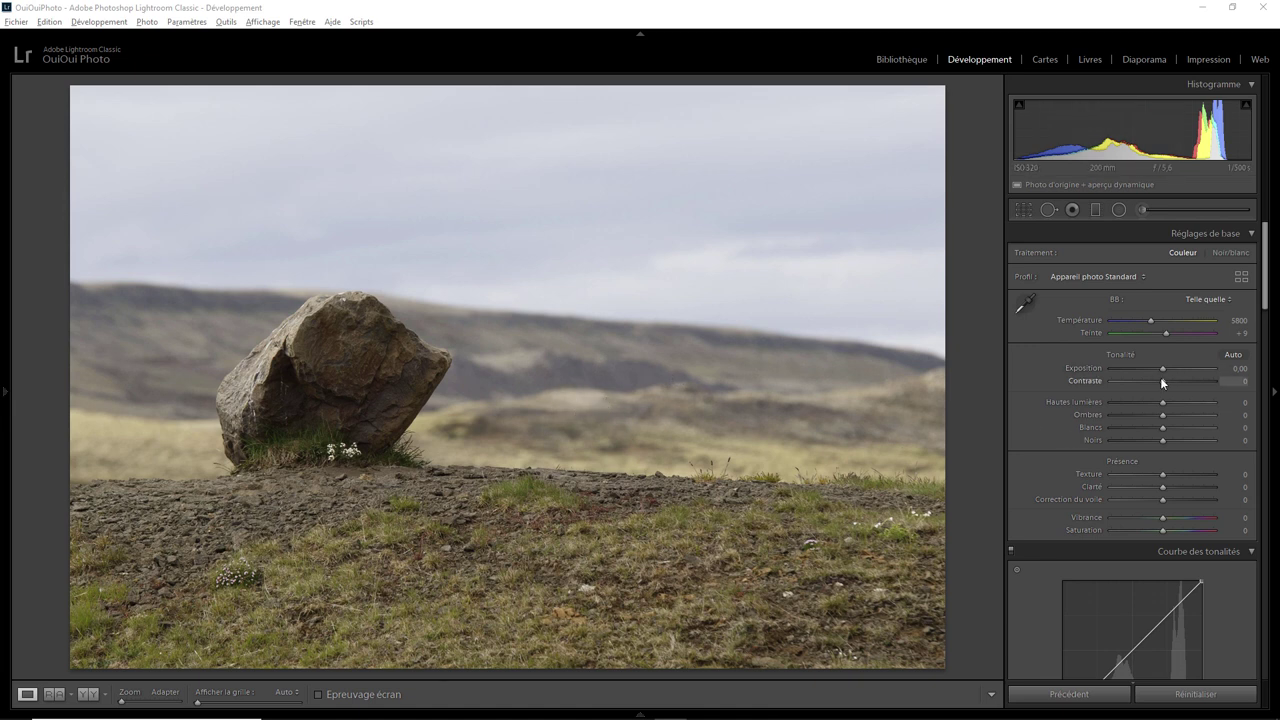
# - Try strong positive and negative contrast on the rock photo, ending at -100
pyautogui.moveTo(1163, 381); pyautogui.dragTo(1220, 381)
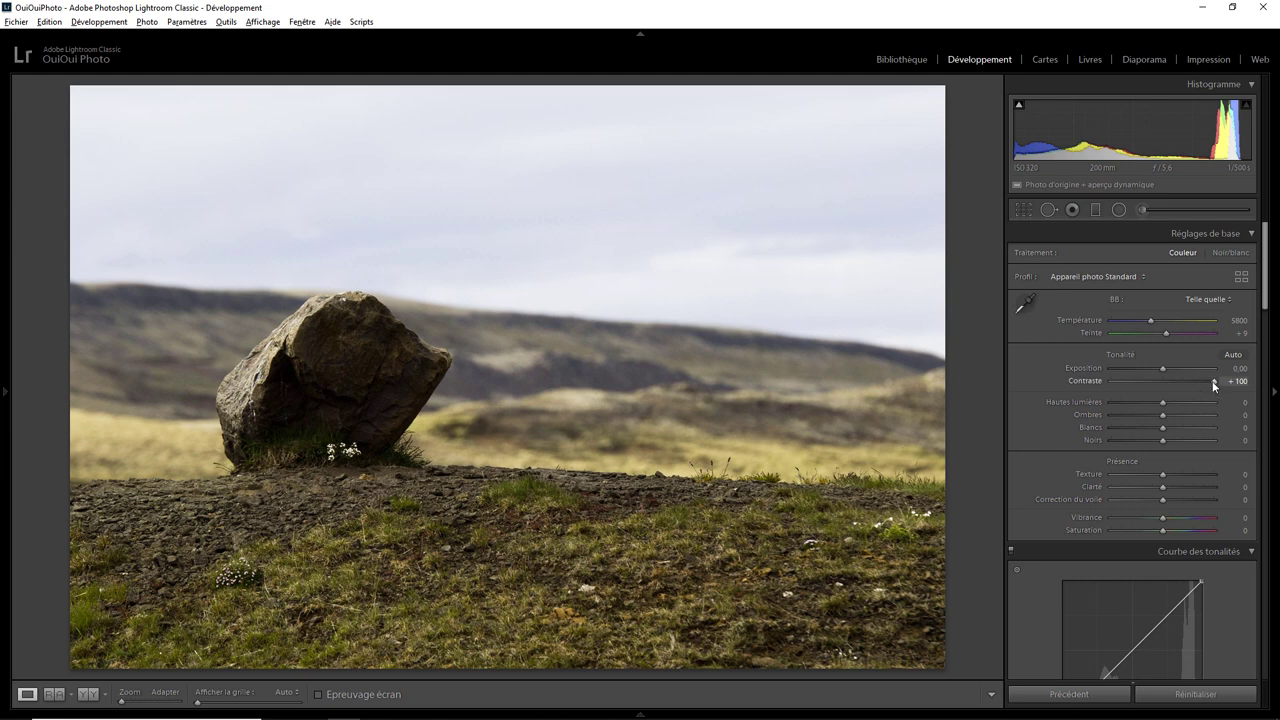
pyautogui.moveTo(1214, 382); pyautogui.dragTo(1104, 385)
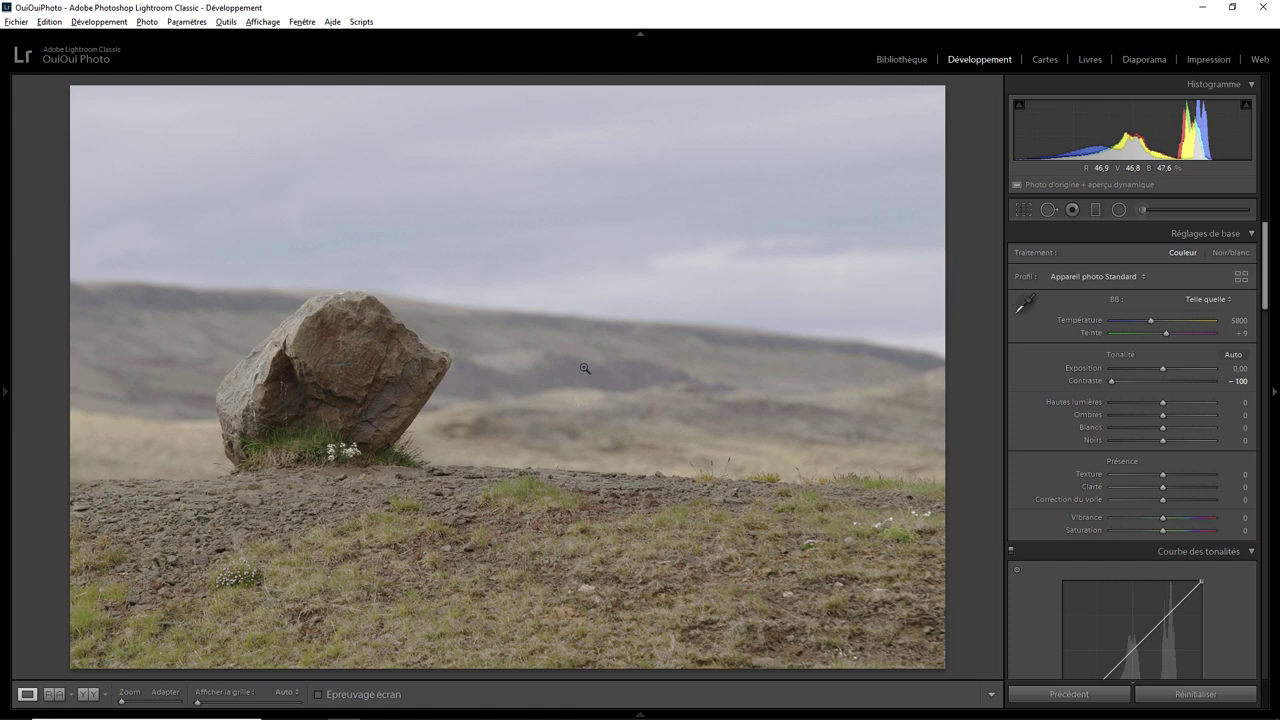
pyautogui.doubleClick(1112, 383)
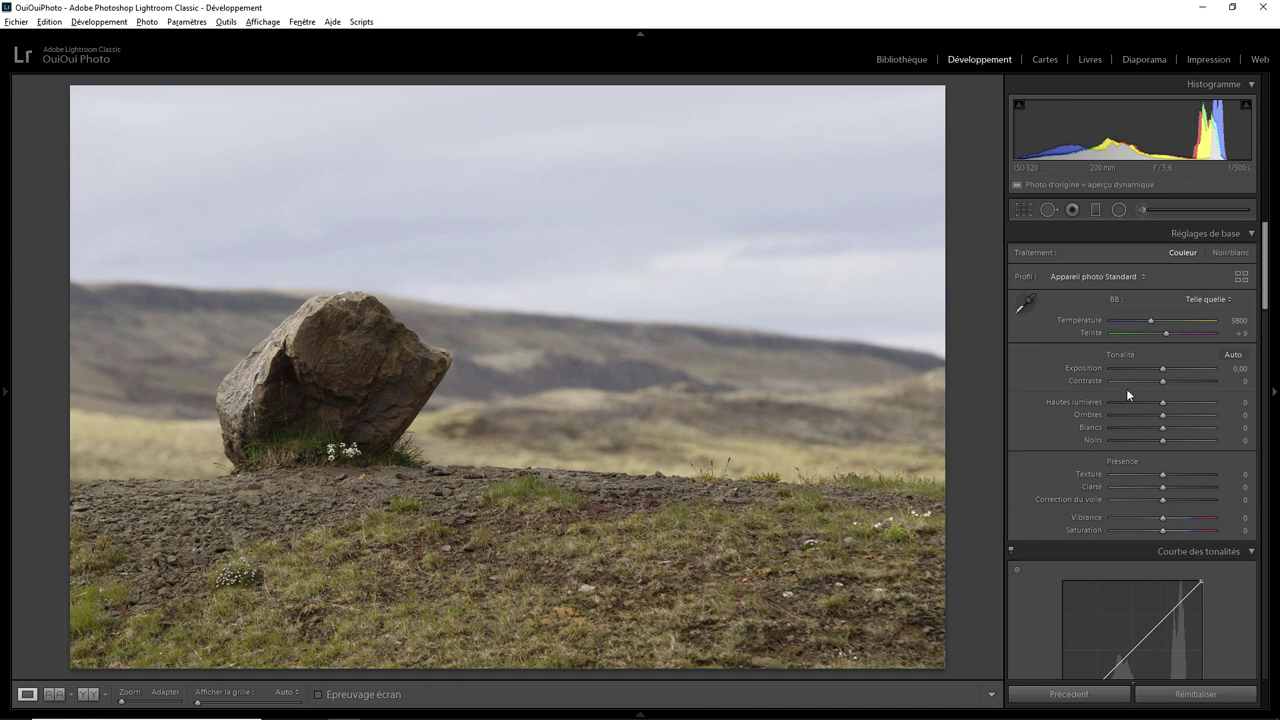
pyautogui.moveTo(1165, 380); pyautogui.dragTo(1212, 381)
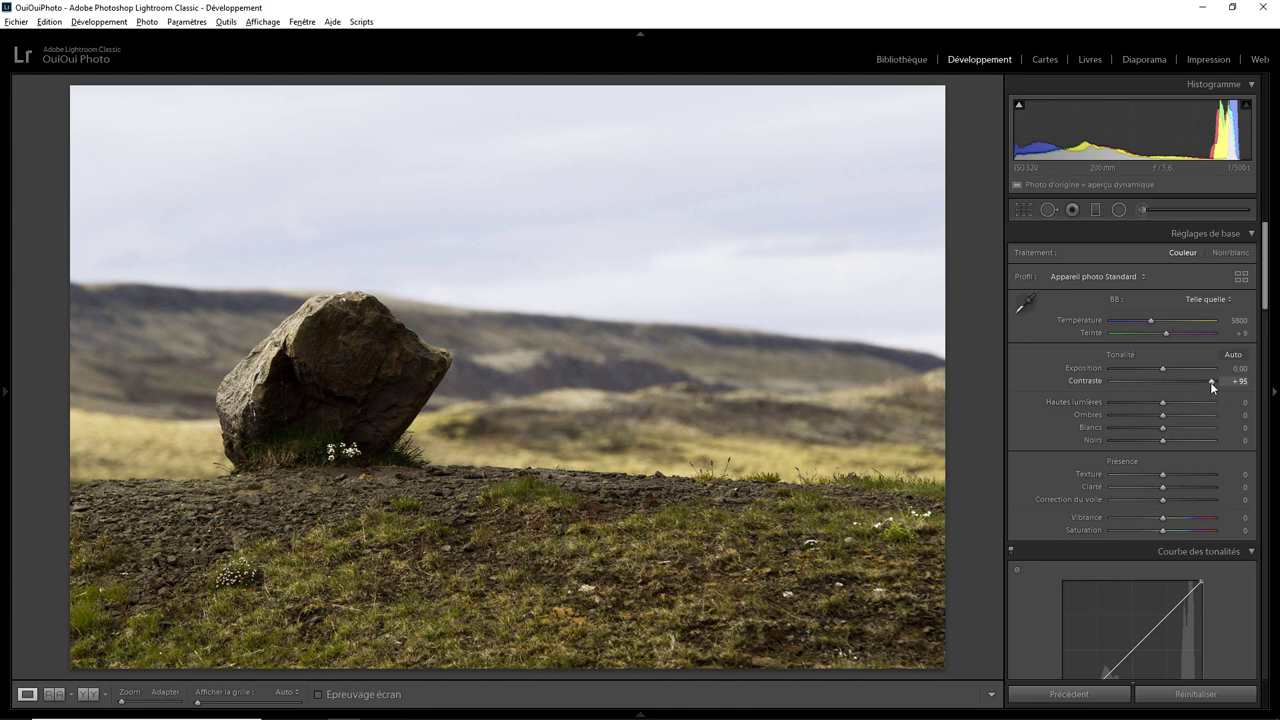
pyautogui.moveTo(1200, 380); pyautogui.dragTo(1080, 398)
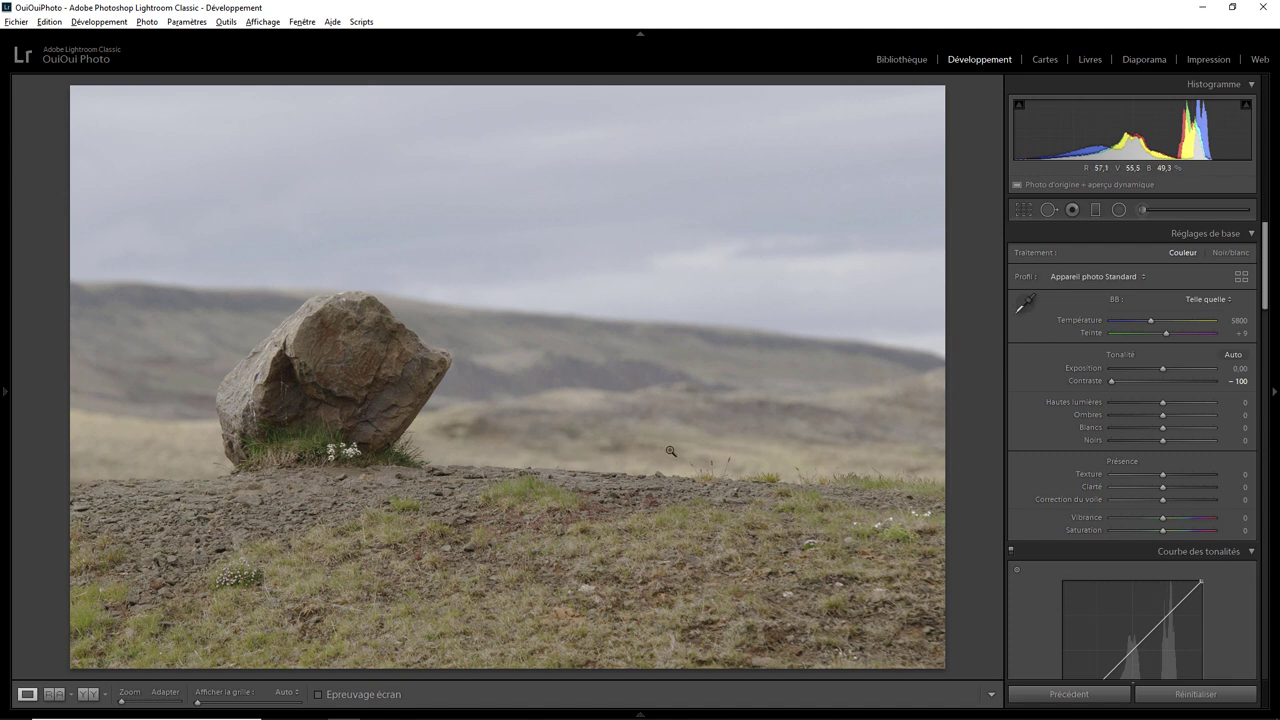
# - Reset the rock photo's Contraste from -100 back to 0
pyautogui.doubleClick(1112, 380)
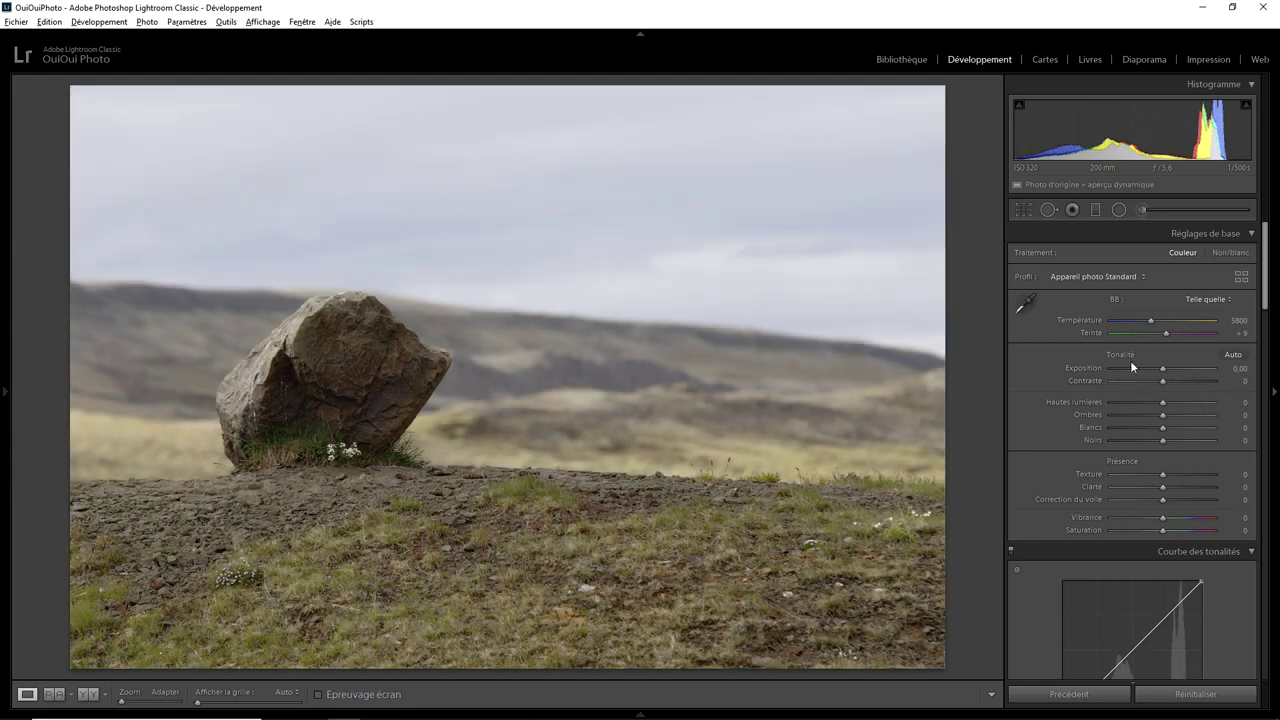